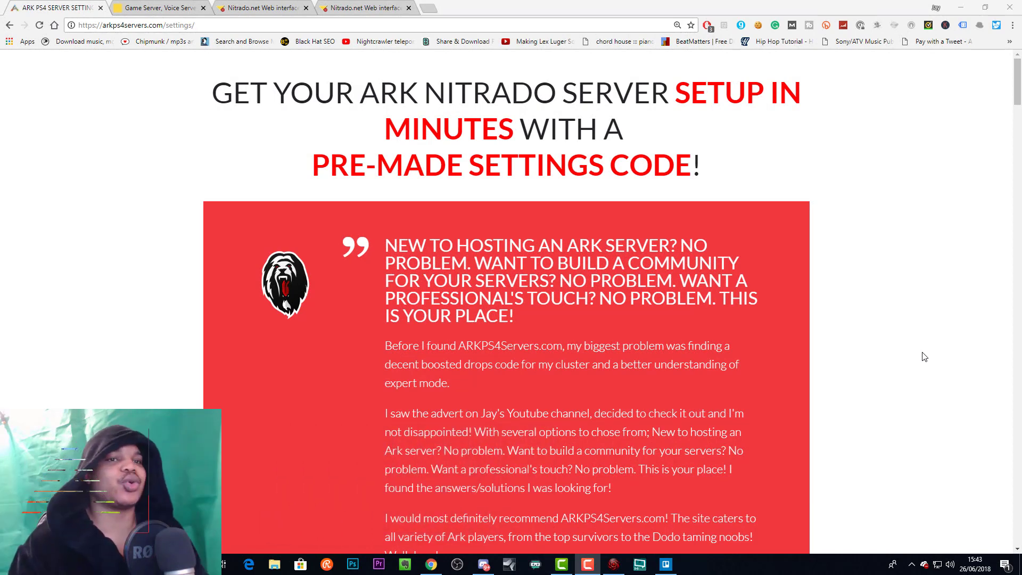
Step: Review the 'How to raise xp rates' card and its screenshot on the YouTube ideas board
left_click(665, 564)
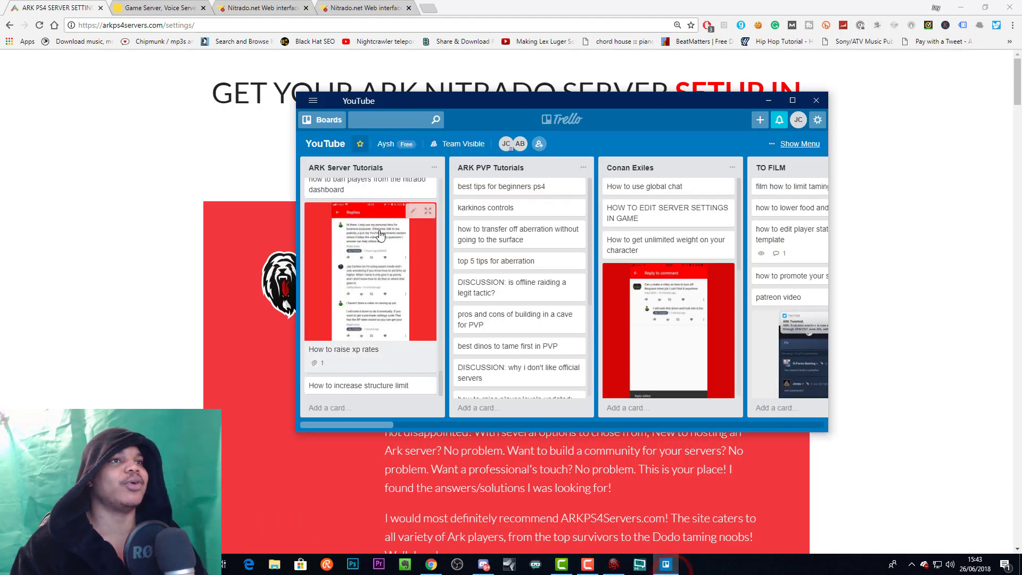
left_click(366, 222)
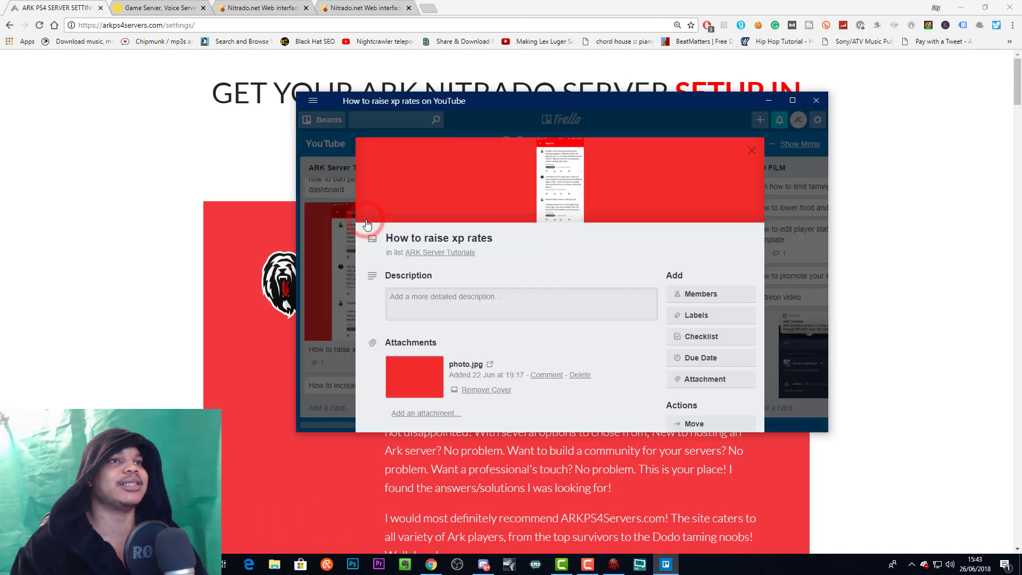
left_click(560, 184)
scroll(586, 282, "down", 5)
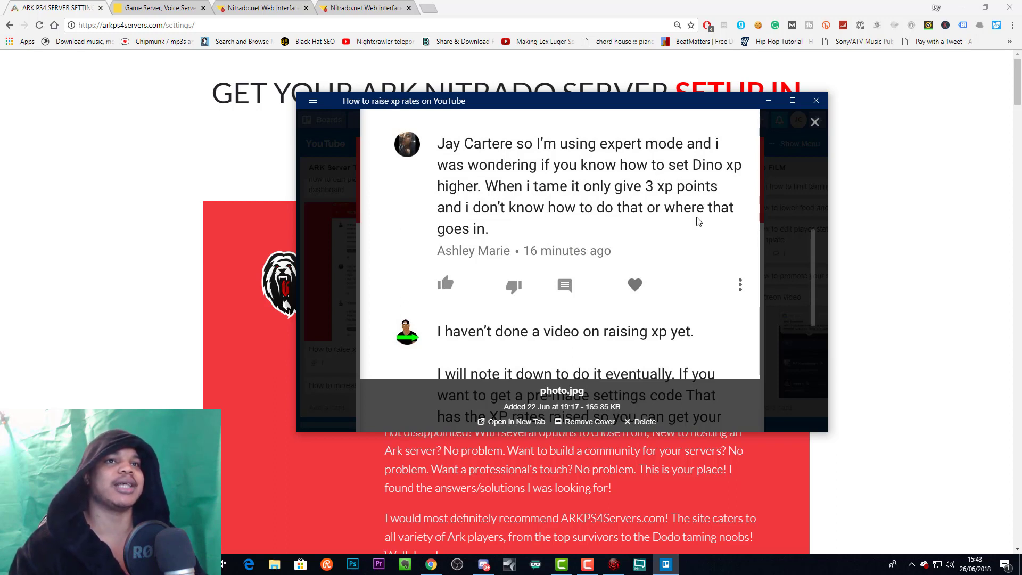
scroll(682, 220, "down", 2)
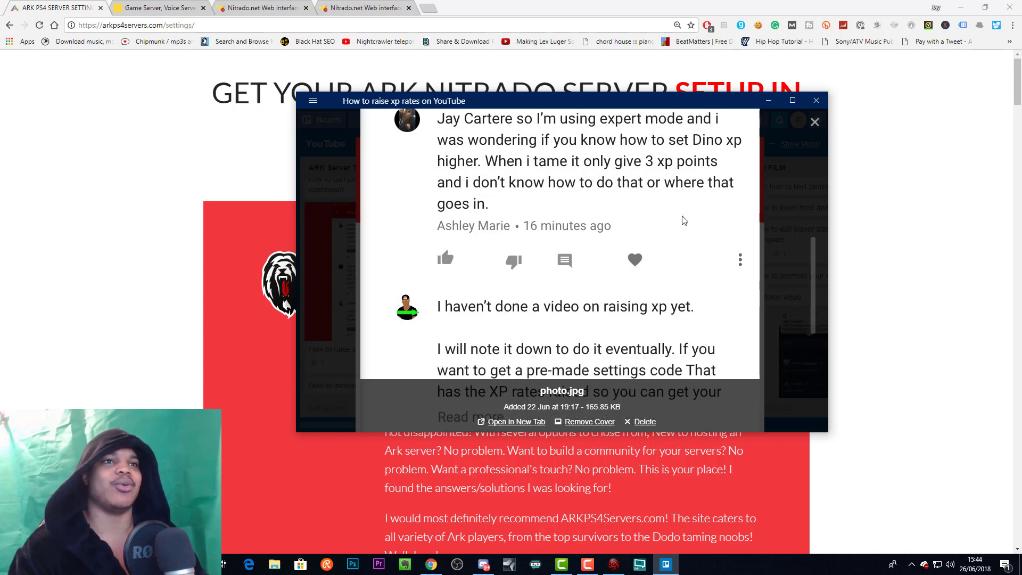
left_click(779, 201)
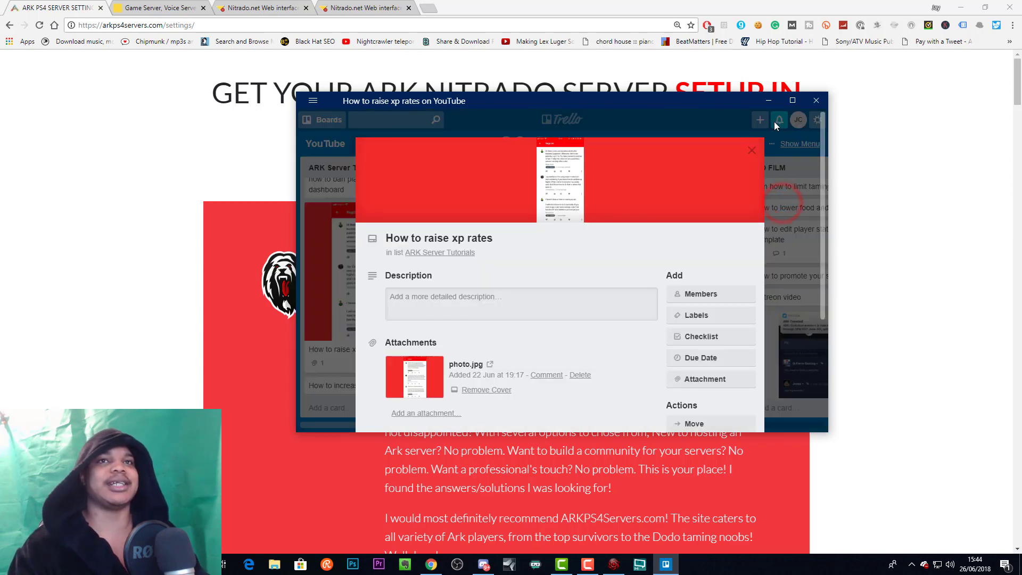
left_click(779, 165)
left_click(768, 101)
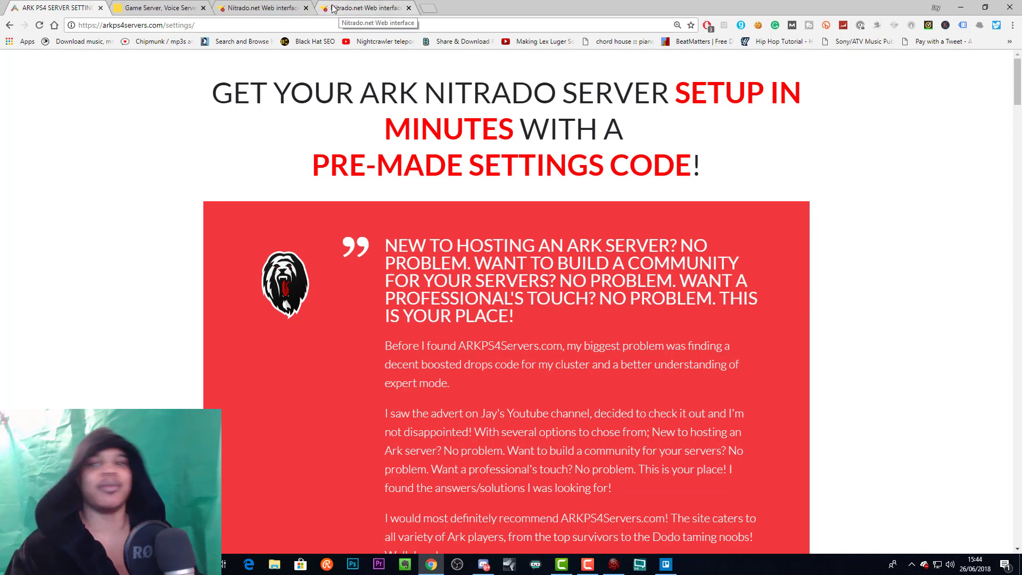
Step: Filter the Nitrado server settings by 'xp' and scroll to the Multiplier section
left_click(334, 9)
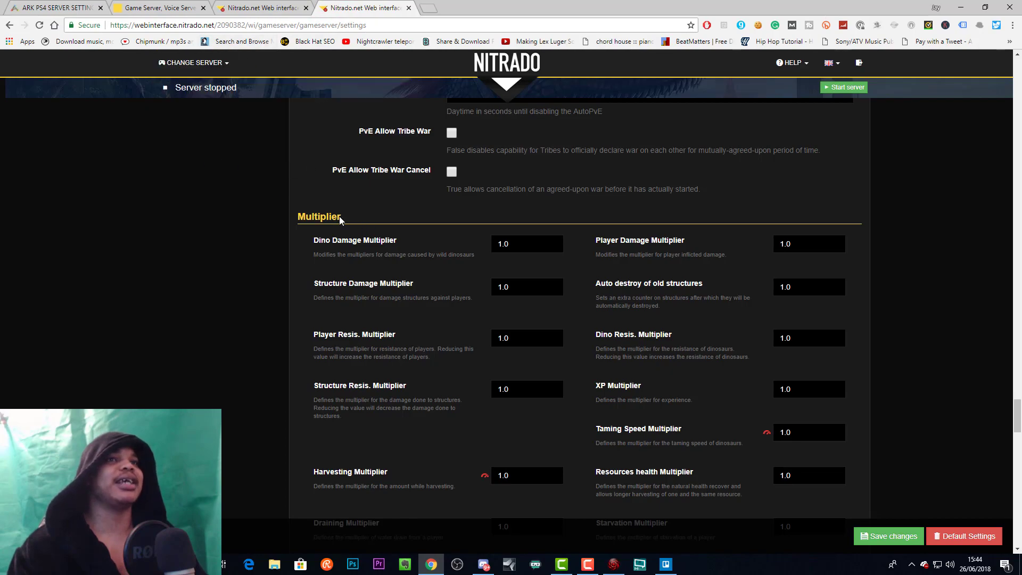
scroll(269, 184, "up", 20)
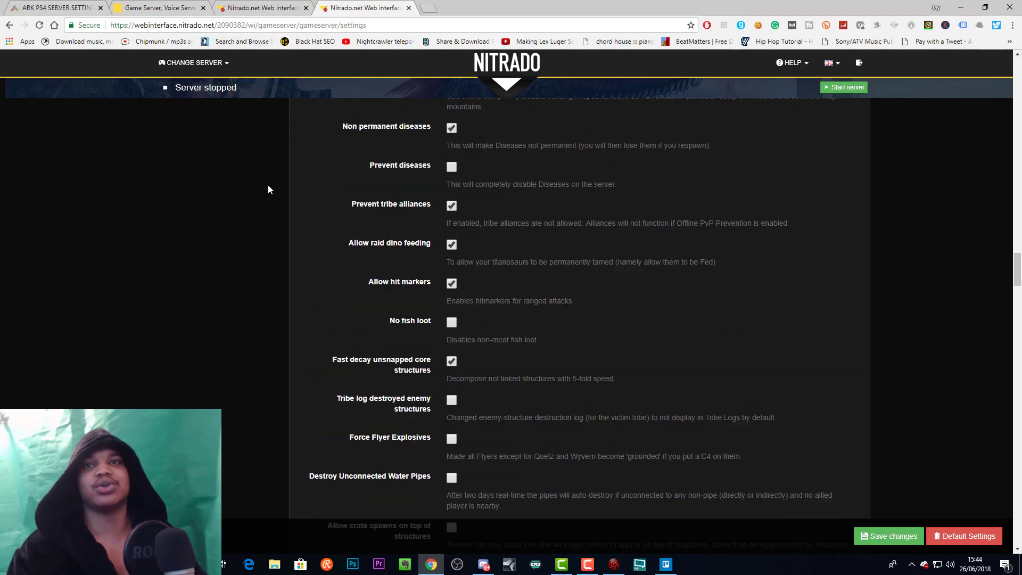
scroll(267, 184, "up", 20)
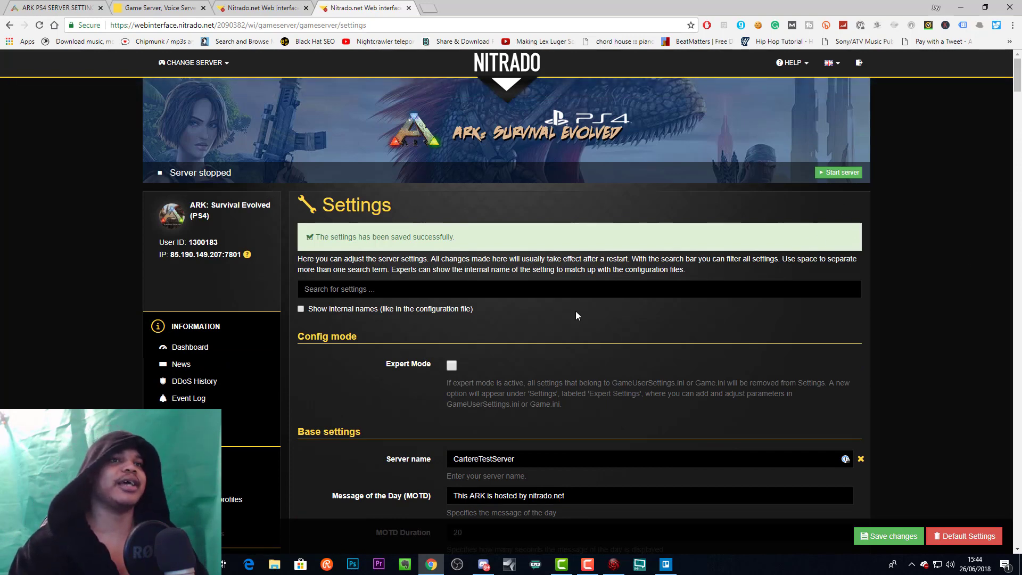
left_click(582, 290)
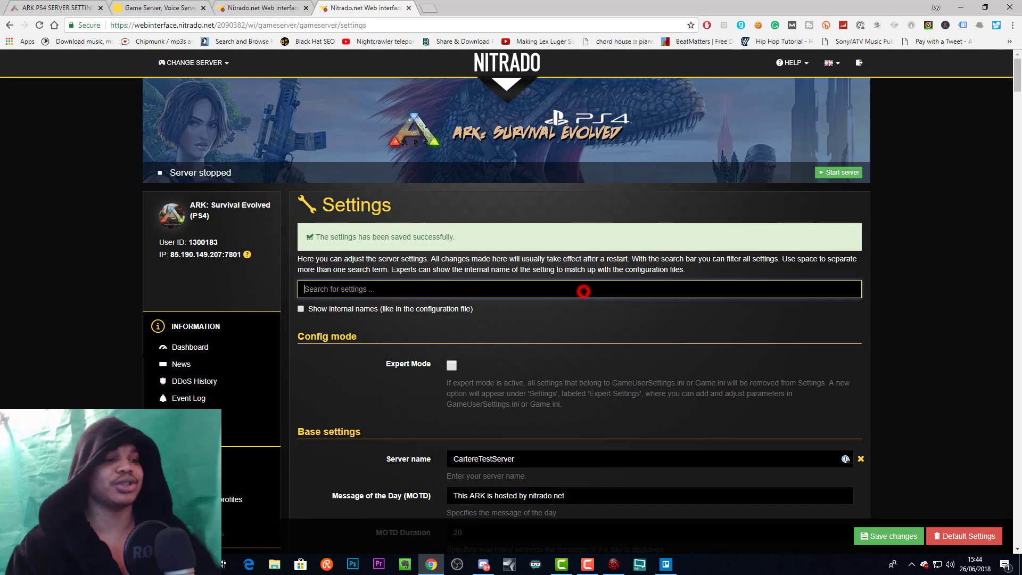
type("xp")
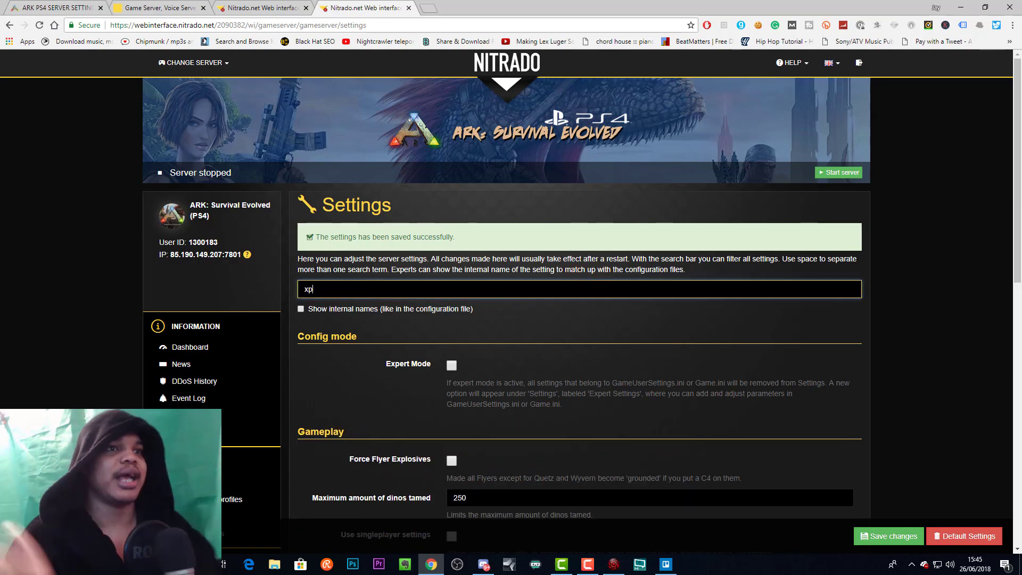
scroll(712, 358, "down", 1)
scroll(712, 358, "down", 8)
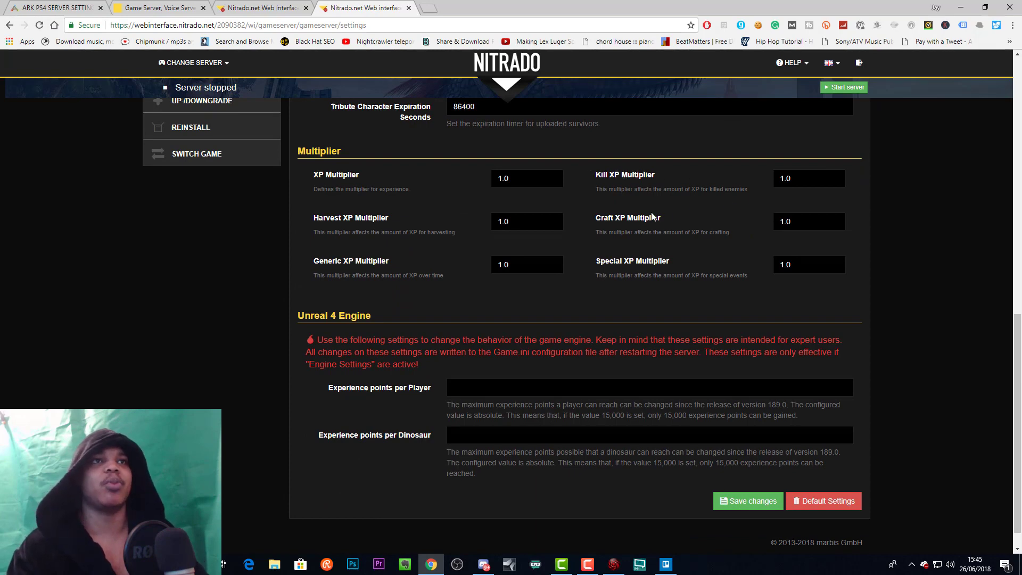
scroll(699, 256, "up", 1)
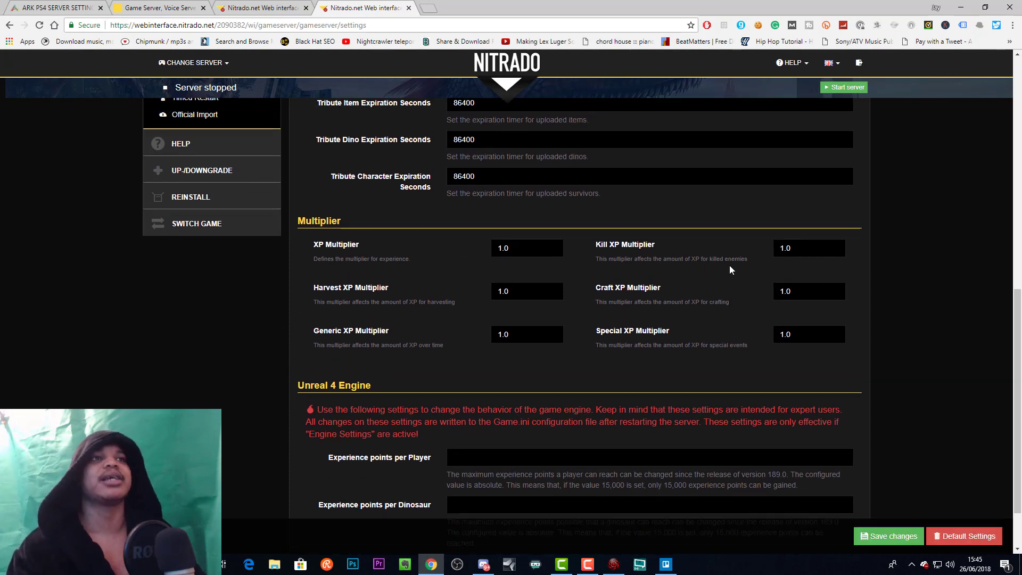
scroll(729, 267, "up", 1)
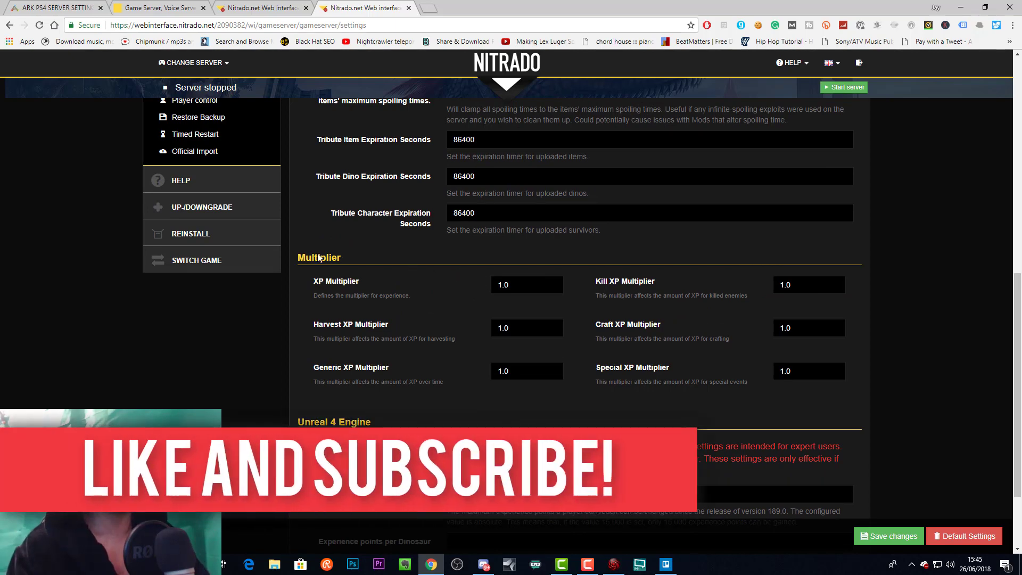
scroll(457, 304, "down", 1)
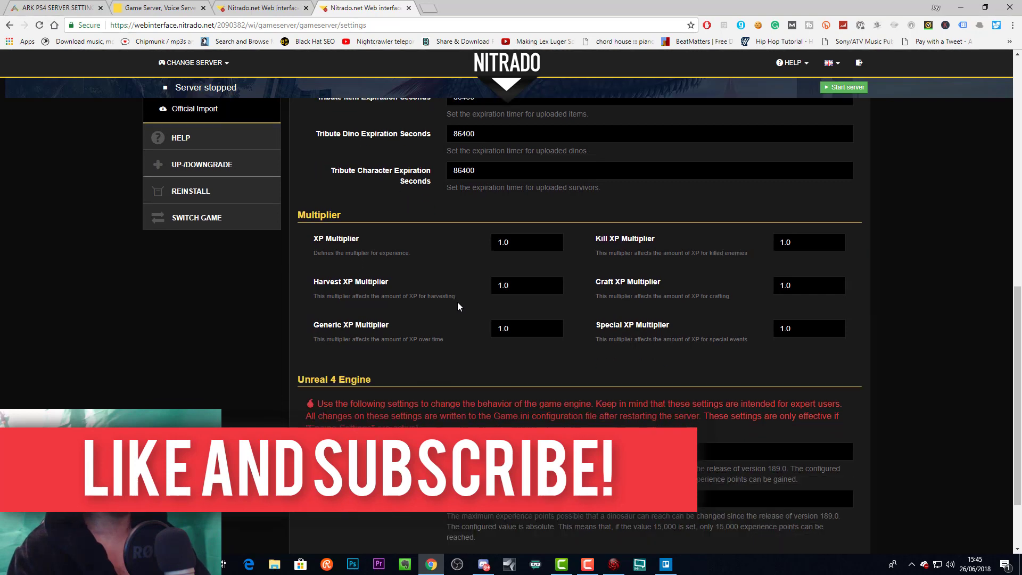
Step: Change the XP Multiplier value from 1.0 to 50
left_click(512, 231)
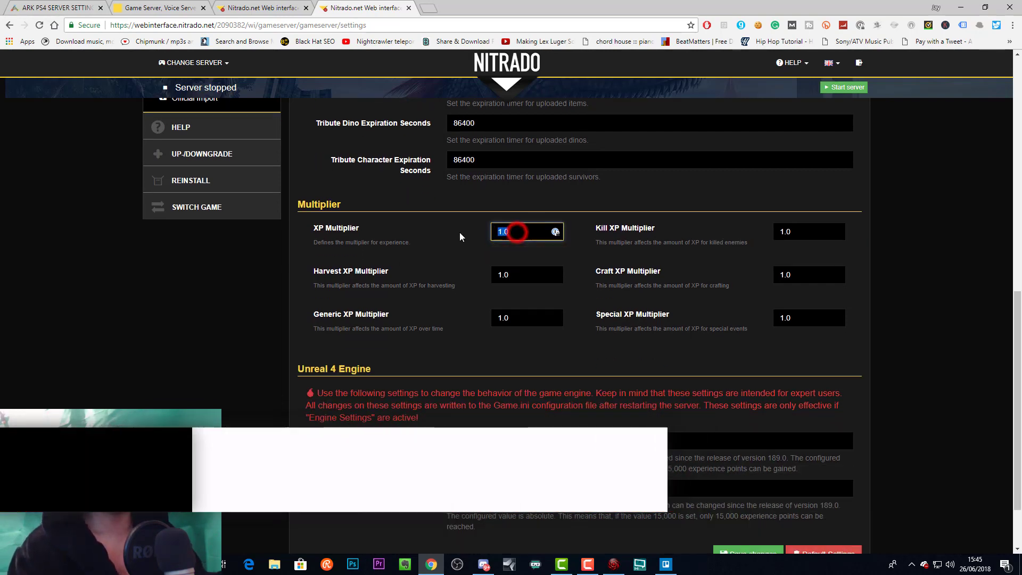
left_click(433, 232)
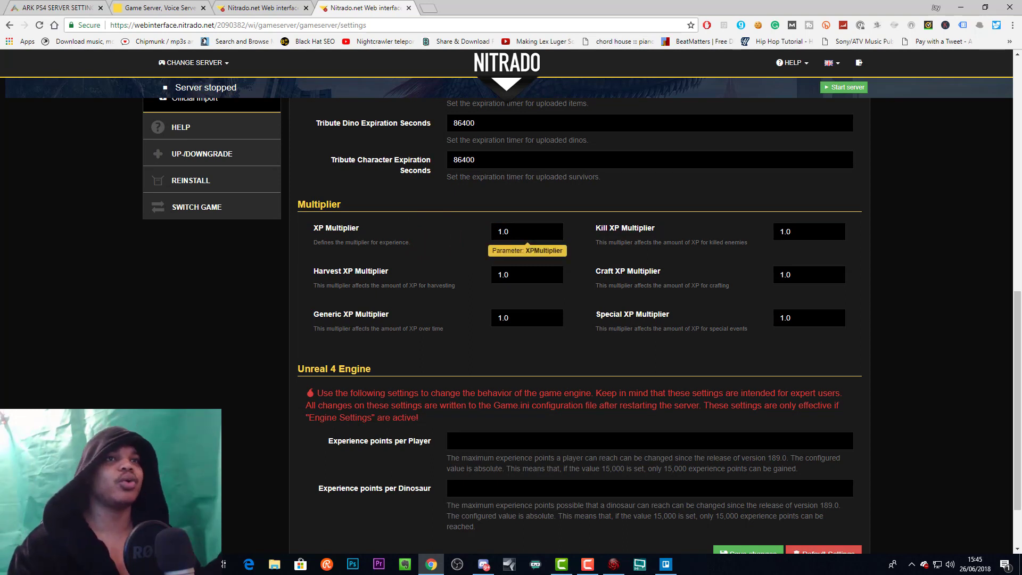
double_click(513, 231)
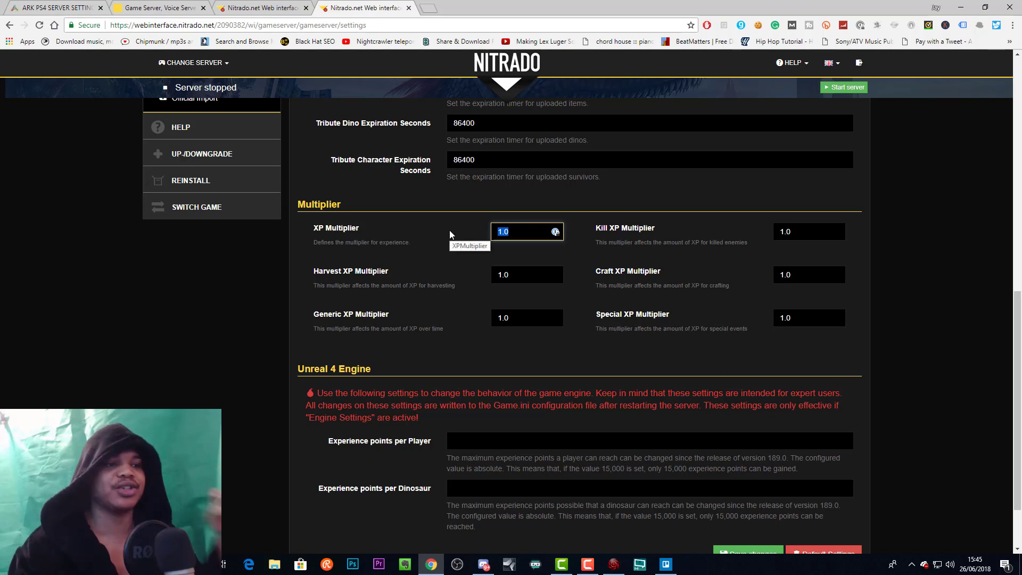
type("50")
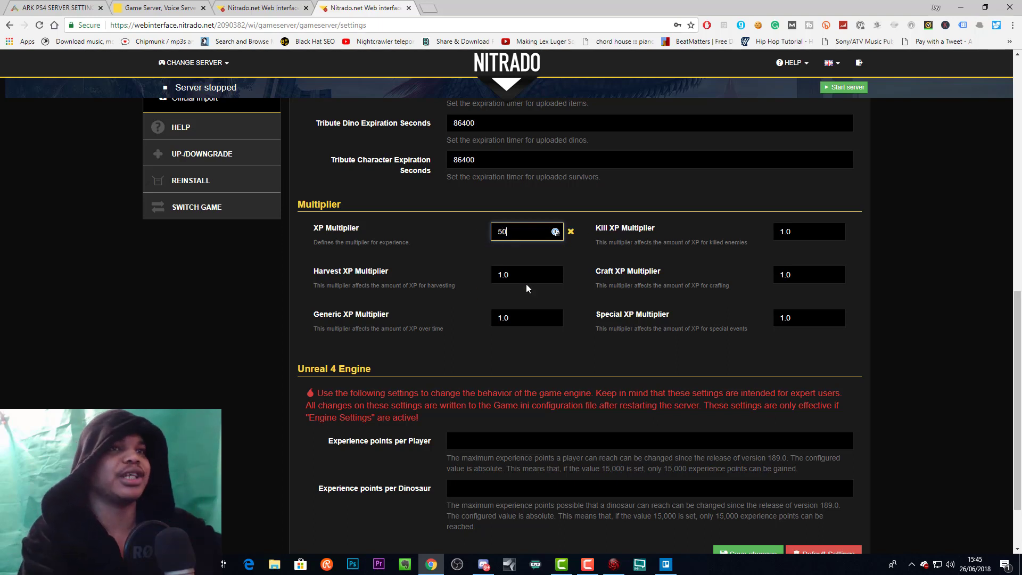
left_click(456, 244)
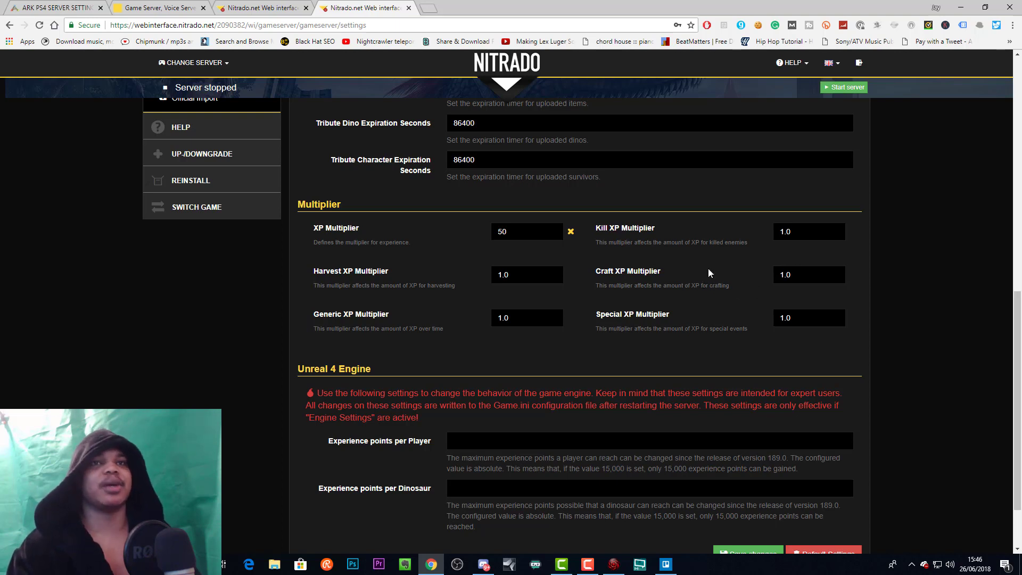
double_click(786, 230)
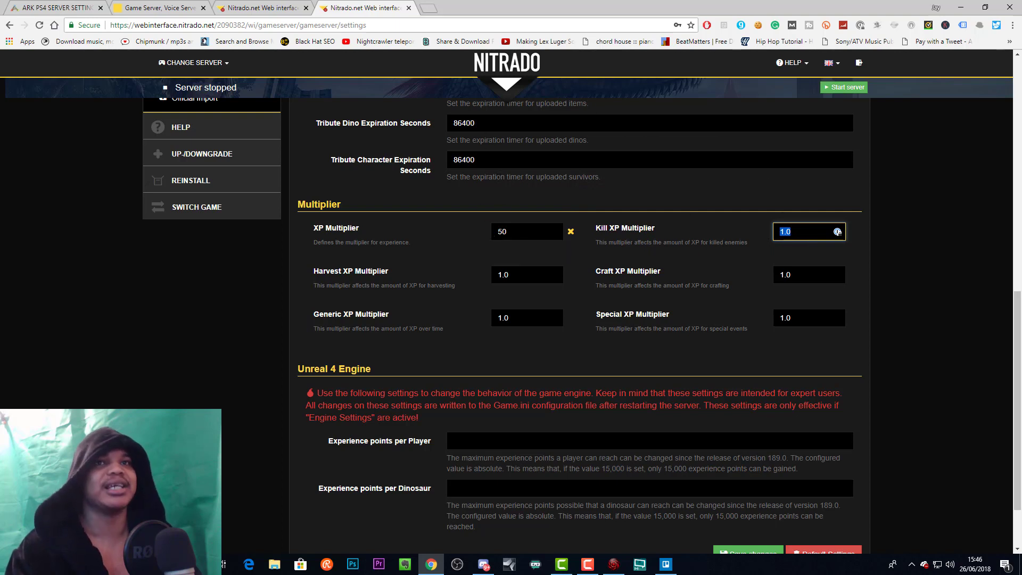
type("2")
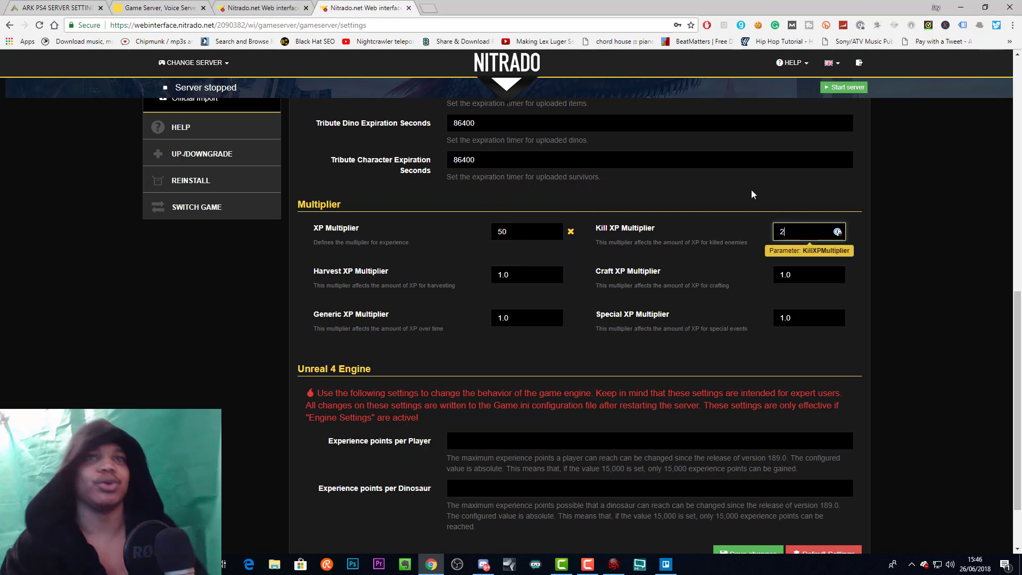
left_click(717, 178)
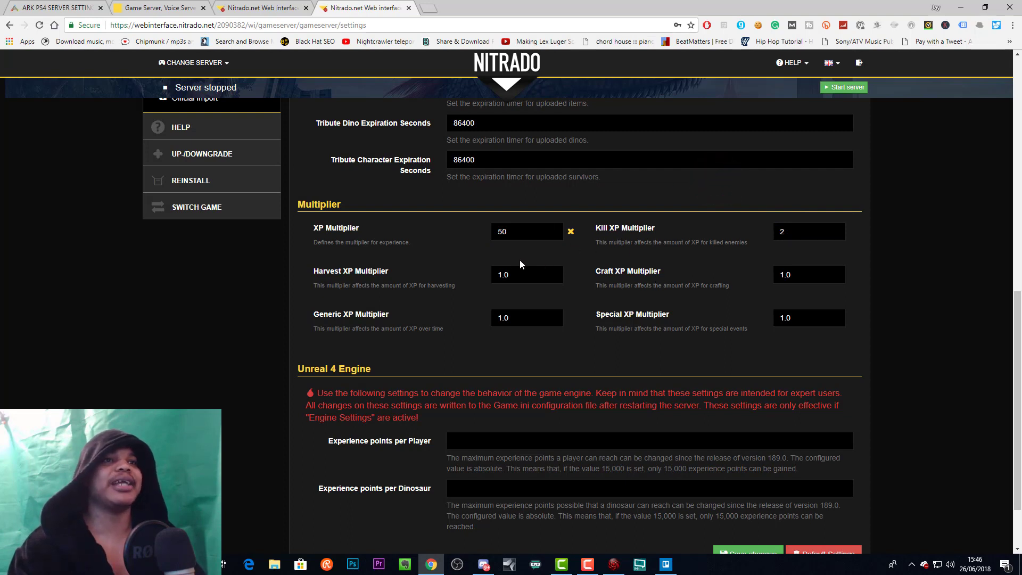
left_click(512, 271)
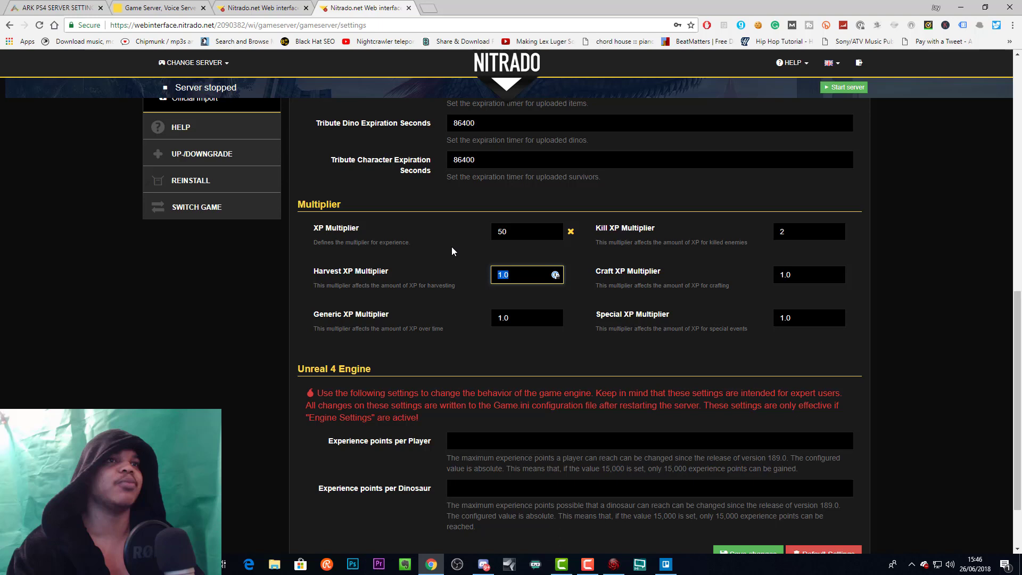
left_click(510, 317)
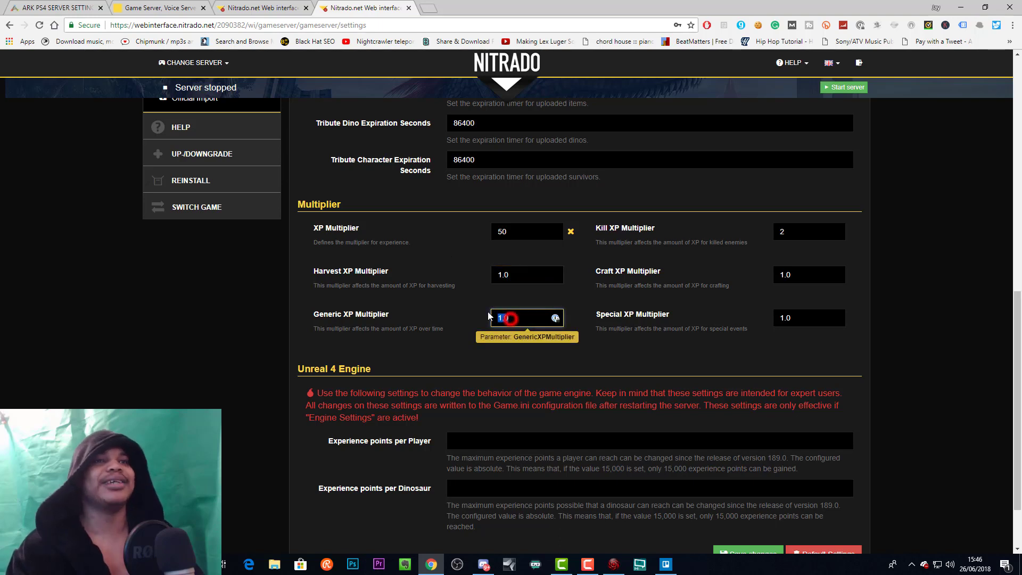
left_click(512, 271)
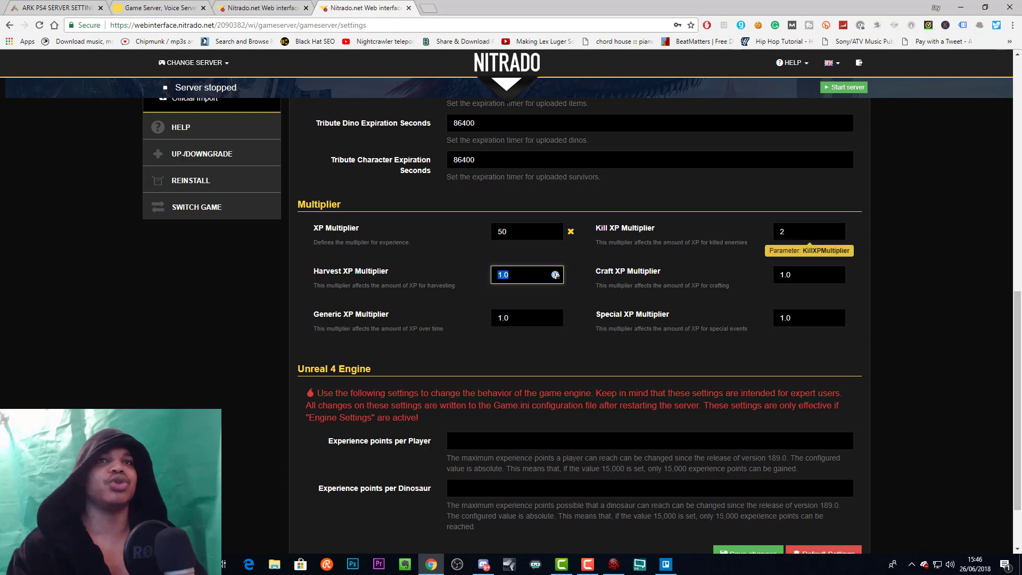
left_click(793, 230)
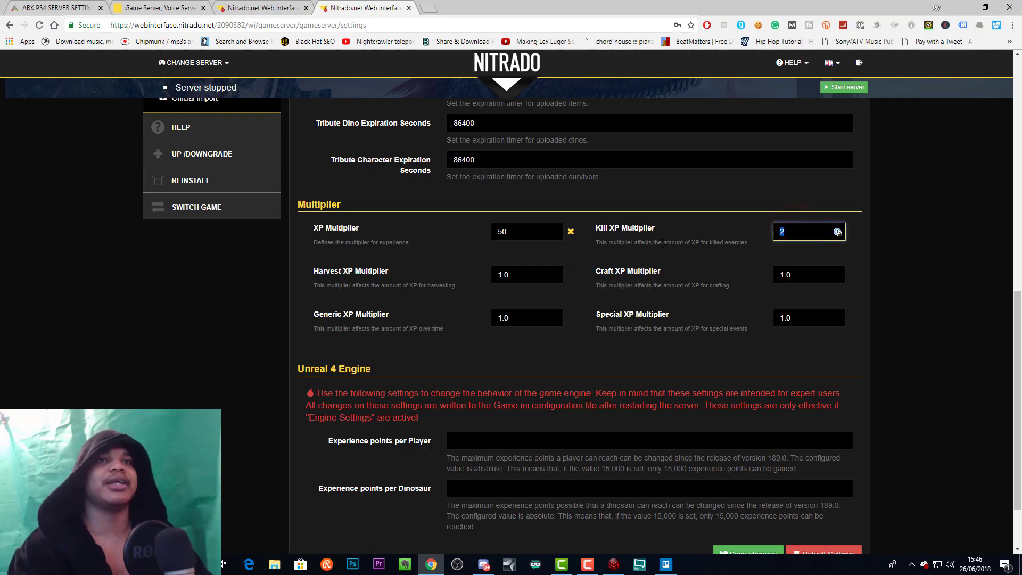
left_click(801, 231)
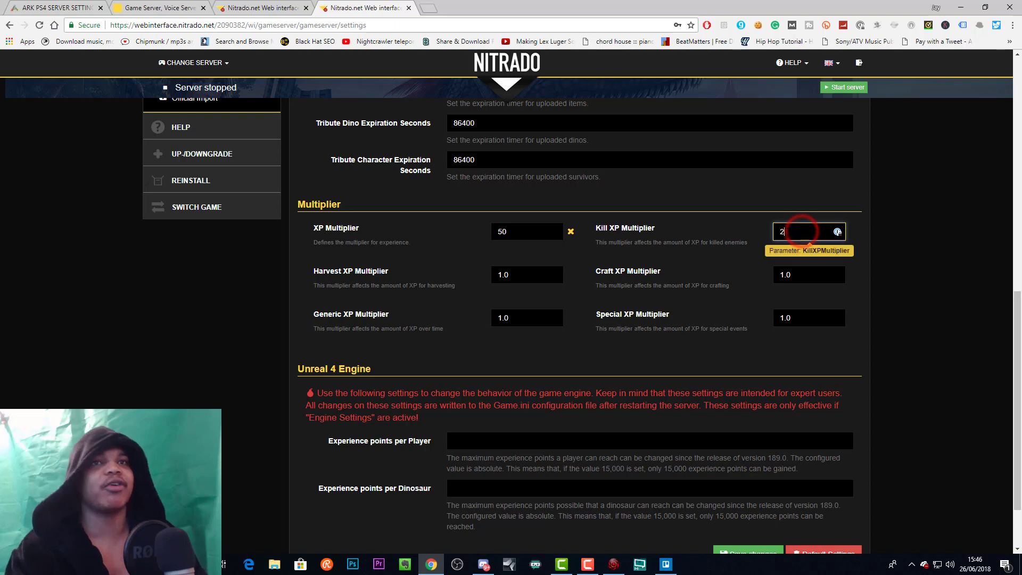
double_click(787, 231)
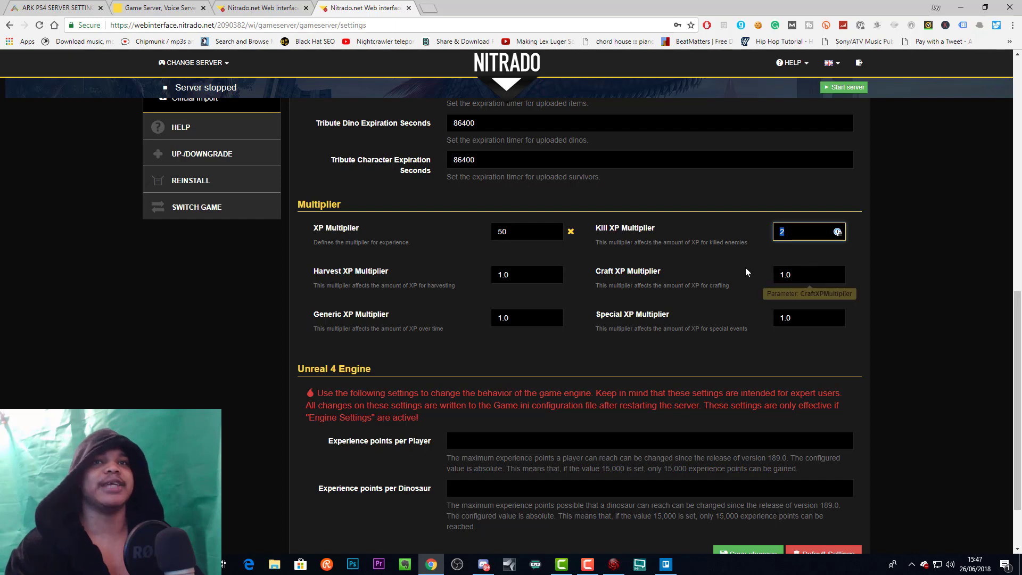
Step: Save the changed XP multiplier settings and clear the 'xp' search filter
key("Return")
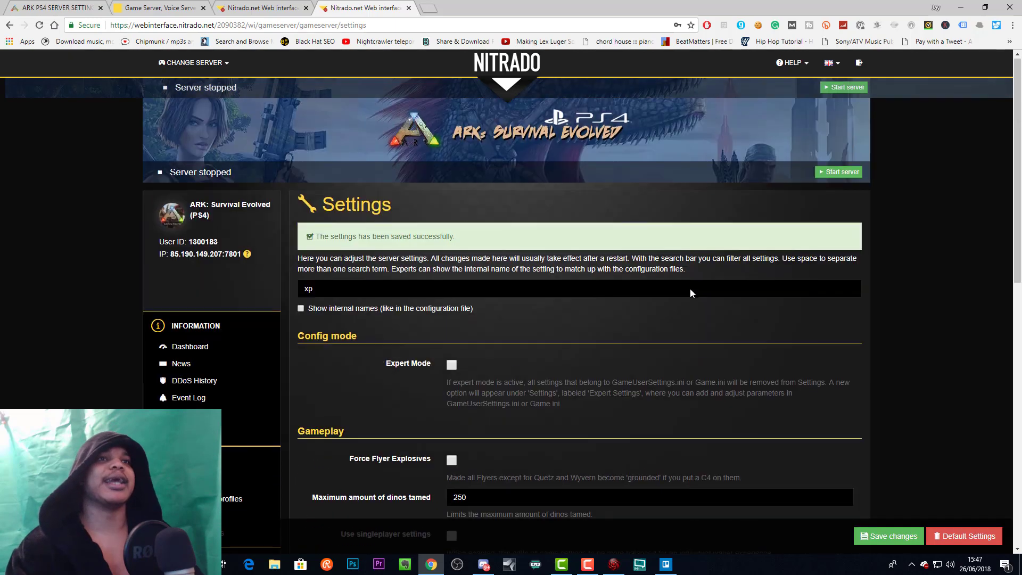
left_click(307, 289)
key("BackSpace")
key("BackSpace")
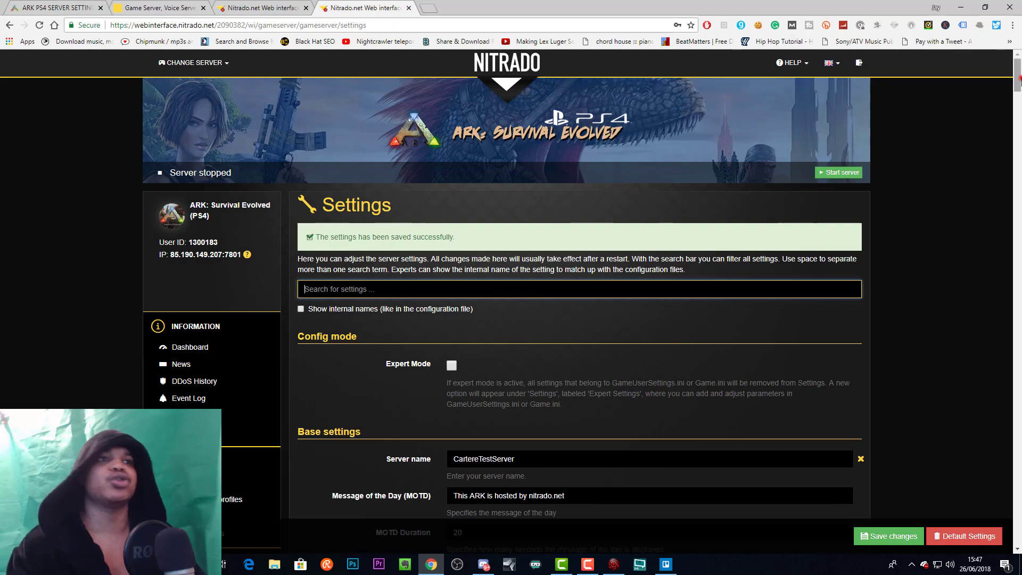
Step: Scroll through the full, unfiltered server settings list
left_click_drag(1016, 88, 1018, 426)
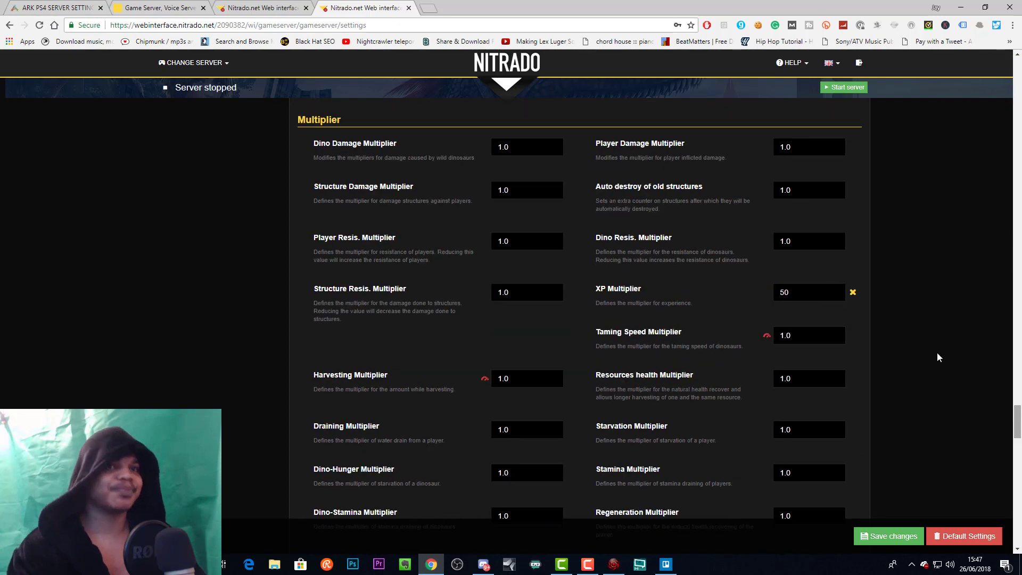
scroll(668, 285, "down", 10)
scroll(646, 303, "down", 3)
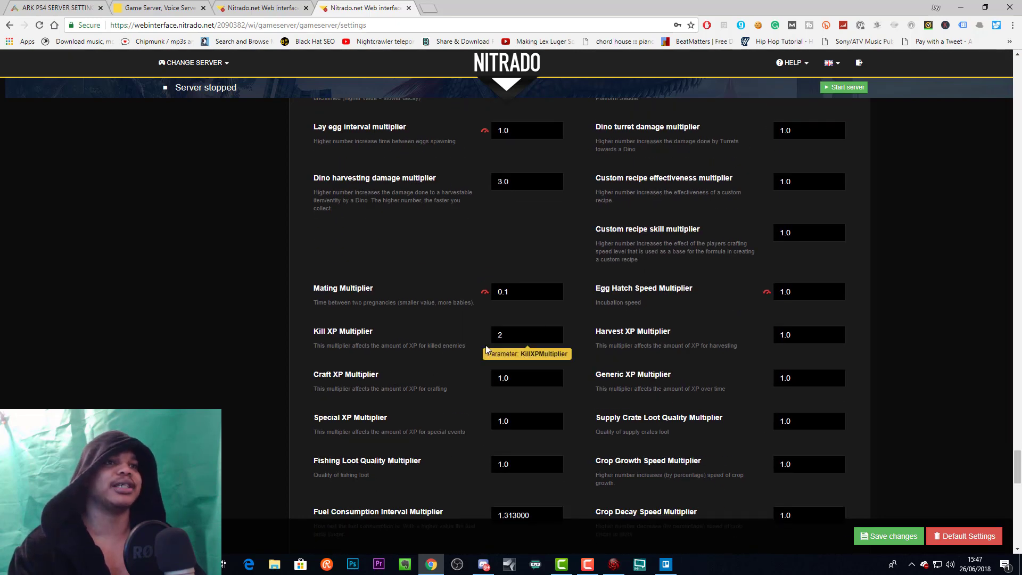
scroll(543, 343, "up", 5)
scroll(543, 343, "up", 10)
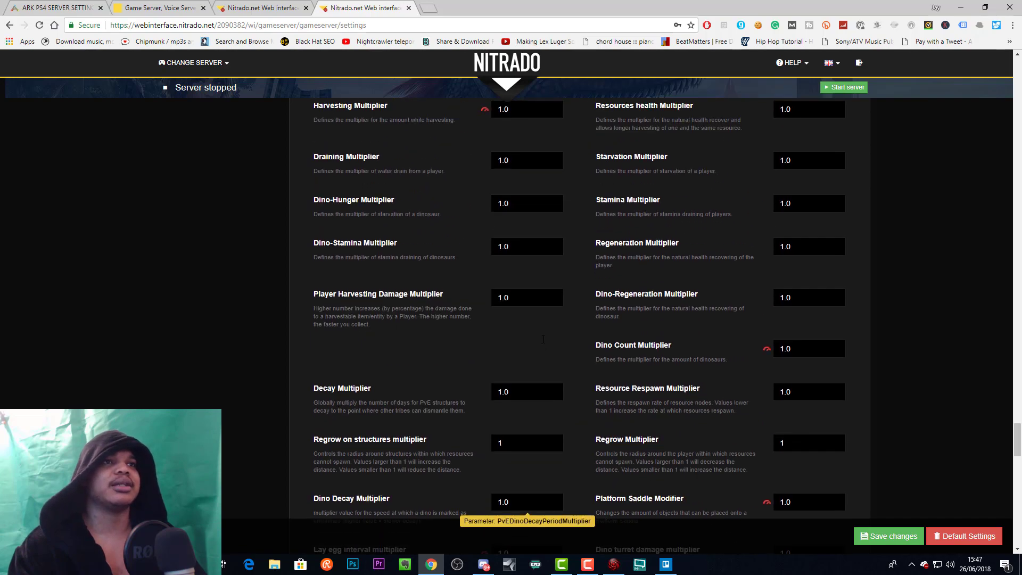
scroll(542, 343, "down", 2)
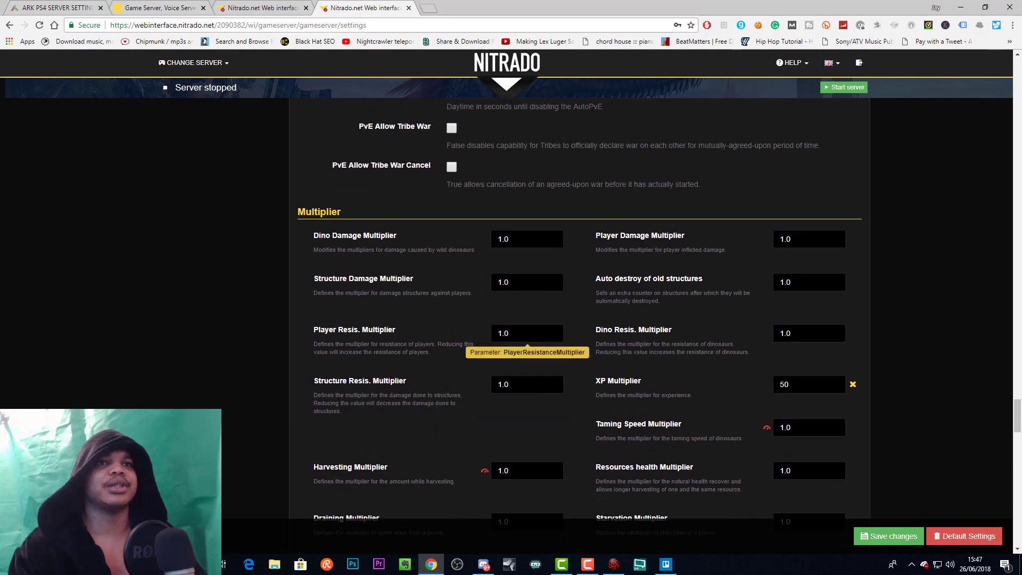
scroll(774, 236, "up", 1)
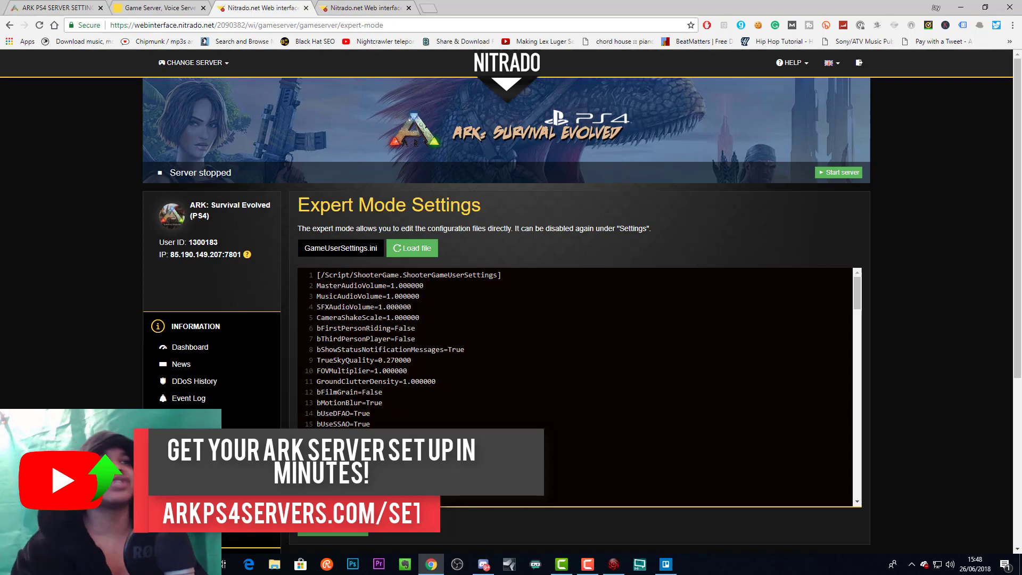
Step: Locate the XPMultiplier=100 line in GameUserSettings.ini and select its value 100
scroll(575, 387, "down", 19)
scroll(575, 387, "up", 4)
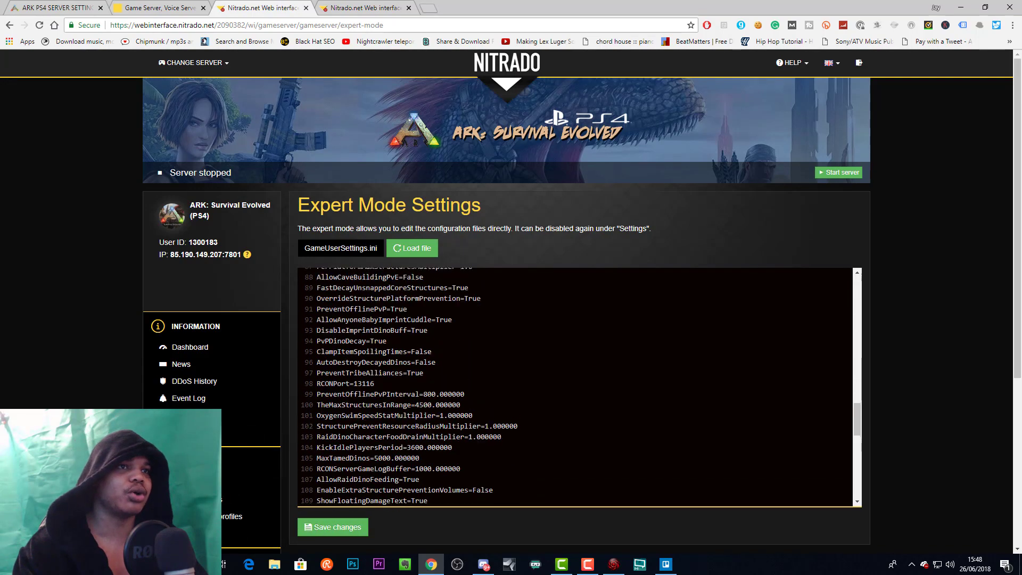
scroll(318, 307, "up", 5)
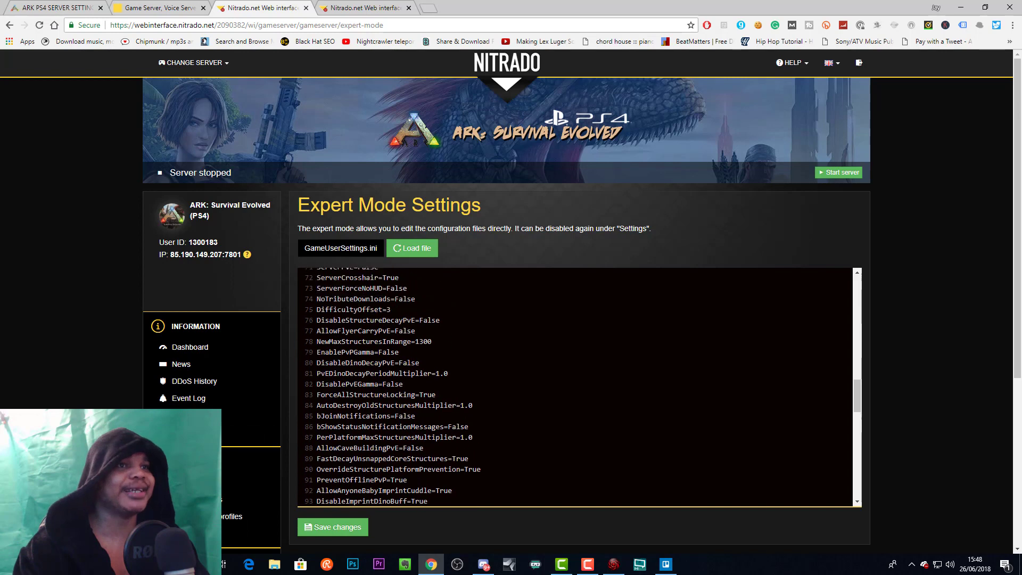
scroll(318, 307, "down", 7)
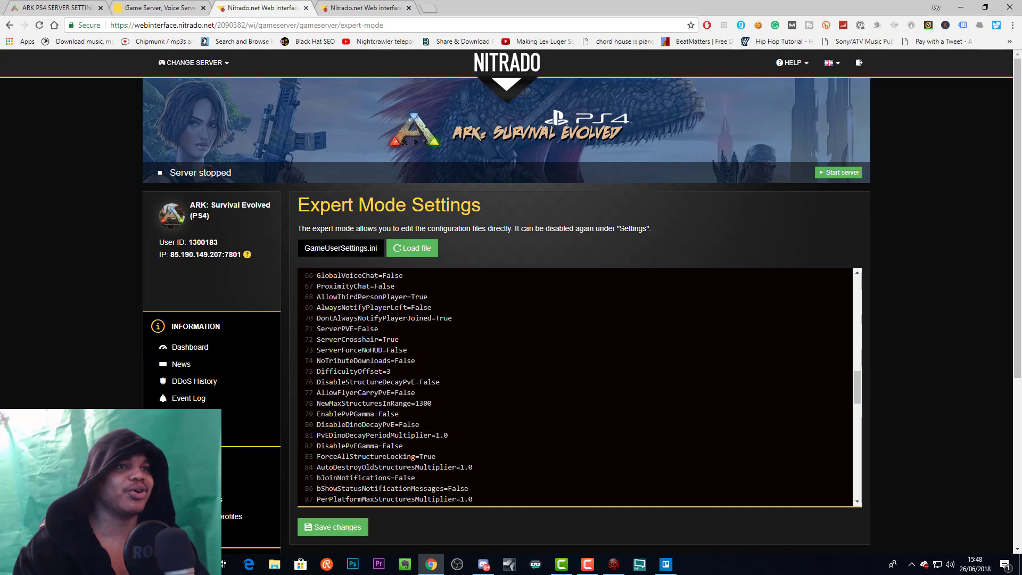
scroll(314, 318, "down", 3)
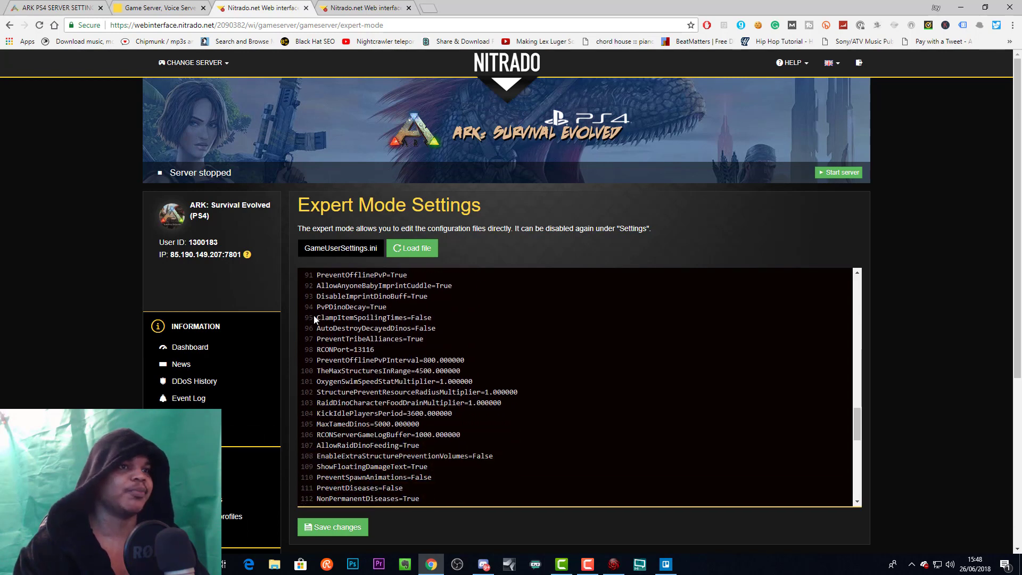
scroll(580, 386, "down", 3)
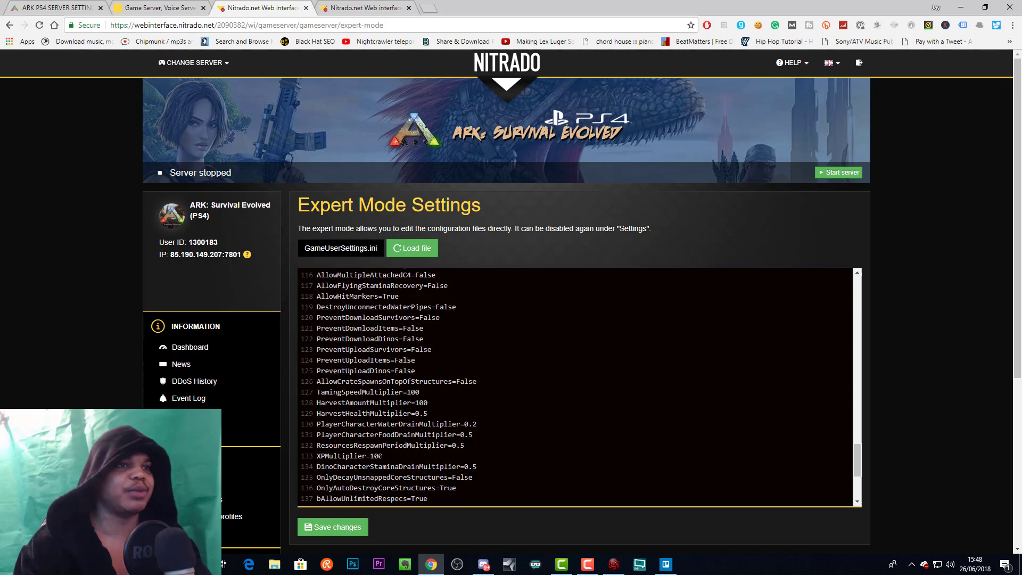
scroll(323, 466, "down", 1)
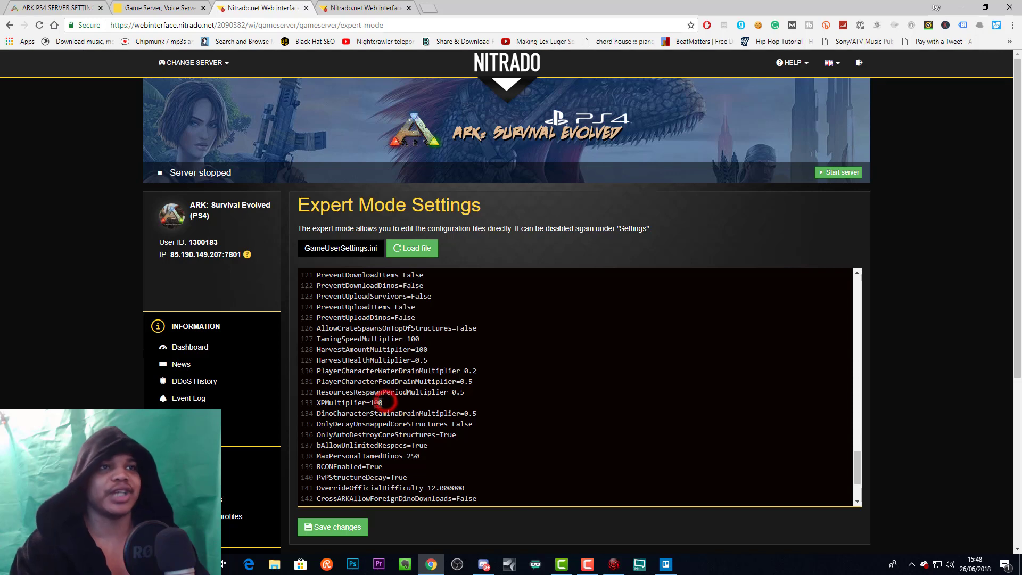
left_click_drag(382, 402, 376, 393)
double_click(375, 402)
Step: Return to the server settings page showing XP Multiplier at 50
scroll(339, 393, "down", 2)
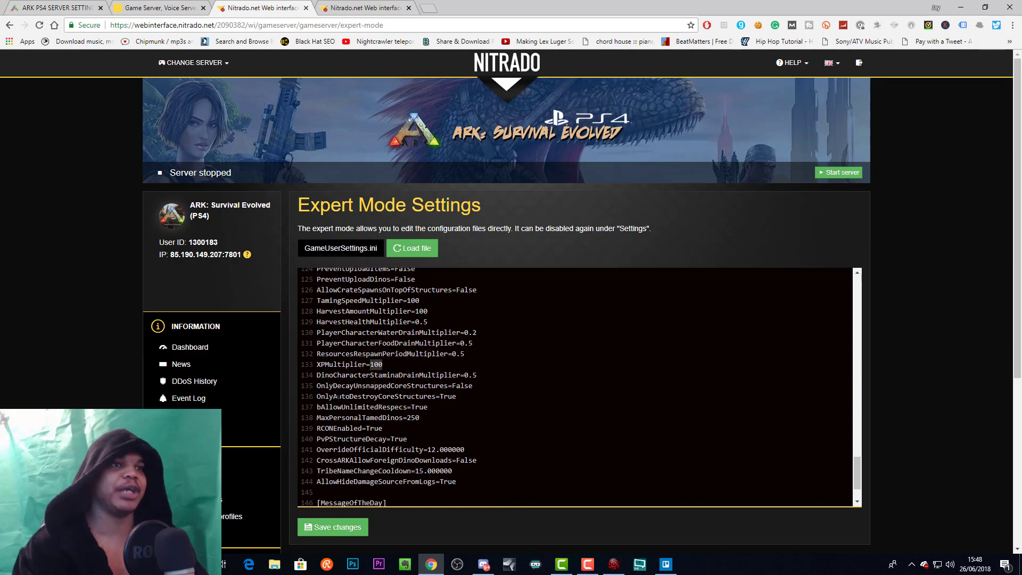
scroll(339, 392, "up", 1)
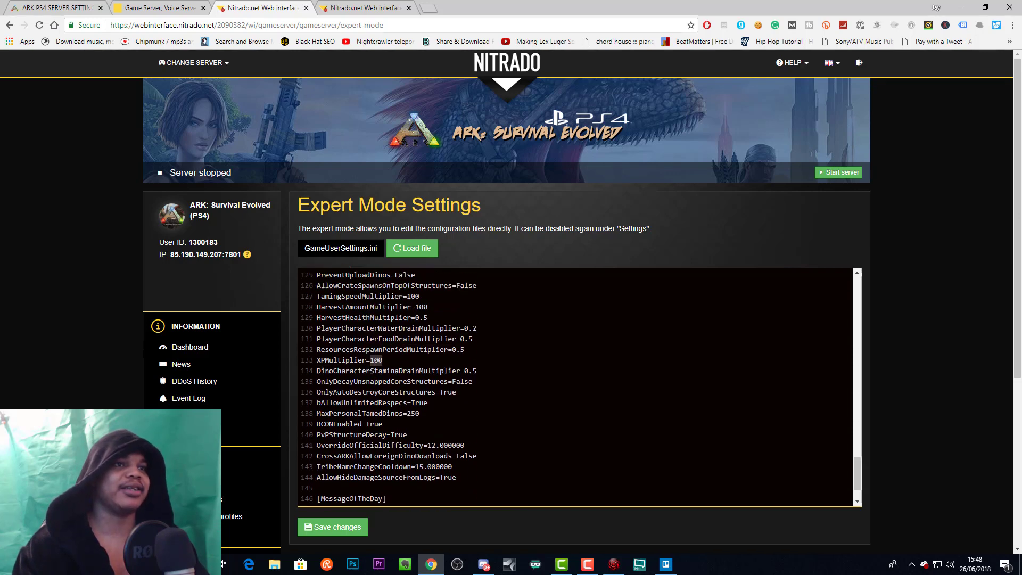
scroll(338, 392, "up", 3)
scroll(338, 392, "up", 5)
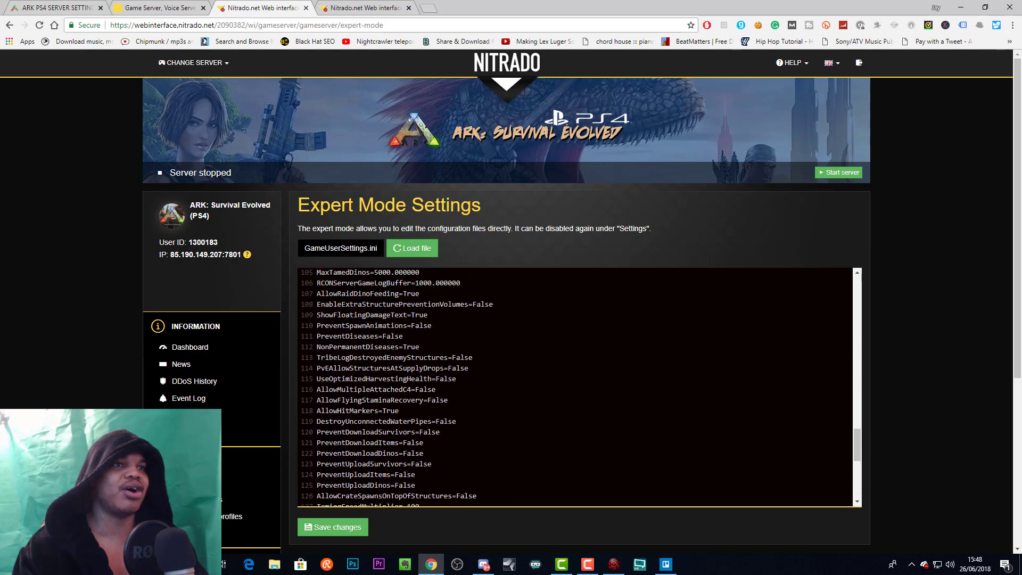
scroll(339, 392, "up", 5)
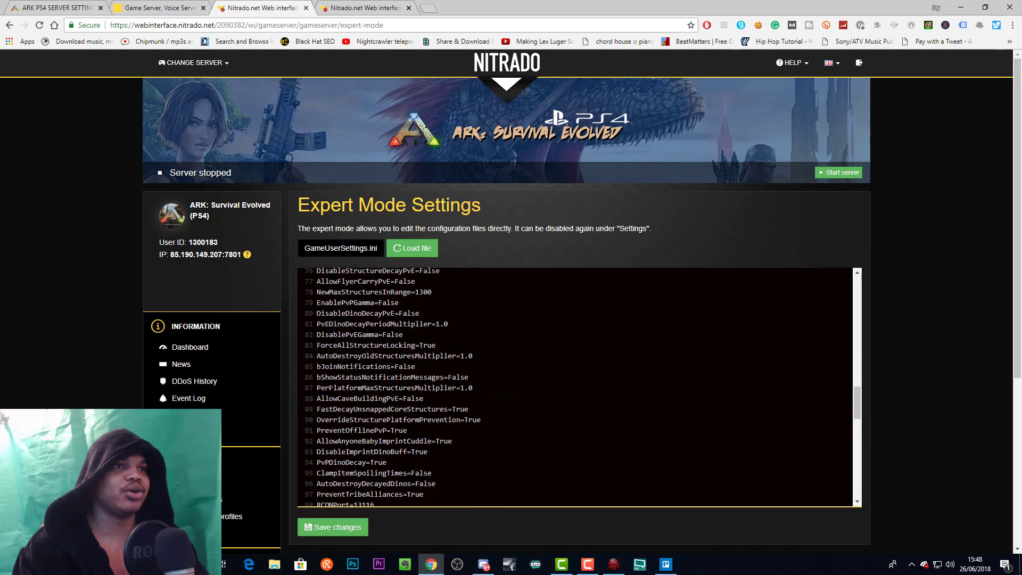
scroll(339, 392, "up", 1)
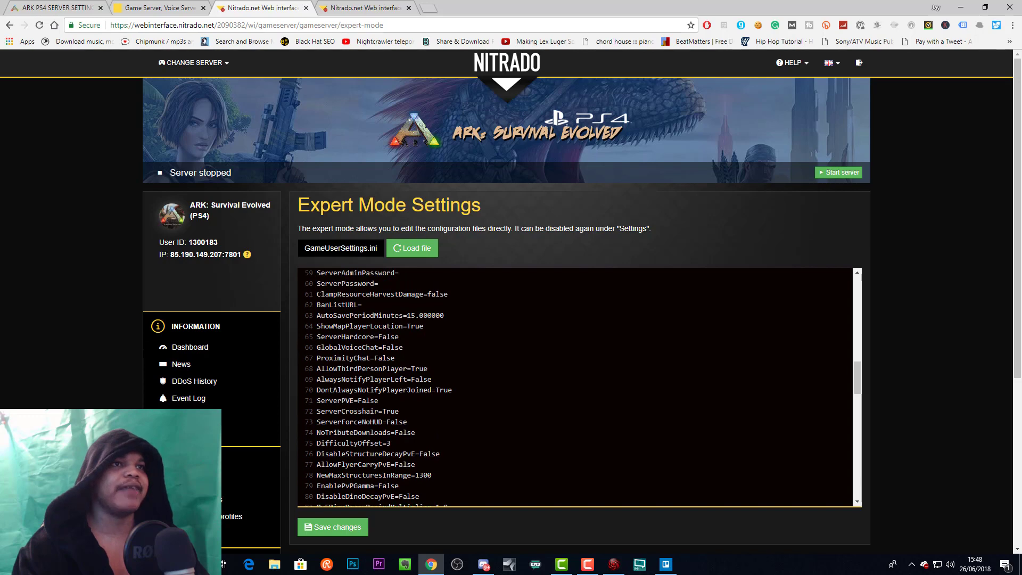
left_click(361, 6)
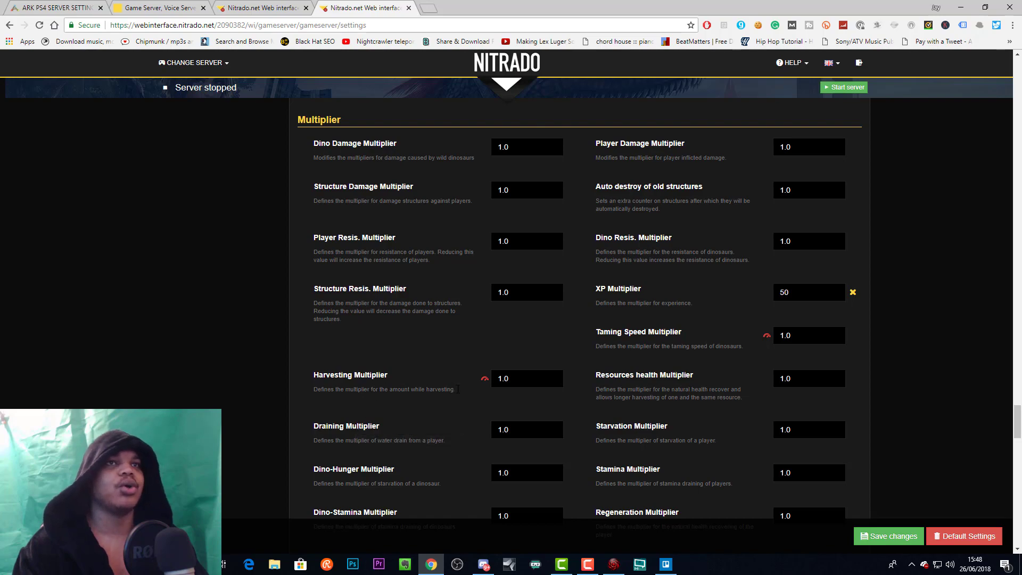
Step: Re-filter settings by 'xp', select the Harvest XP Multiplier value, then go to Expert Mode Settings
scroll(475, 365, "up", 15)
scroll(476, 365, "up", 20)
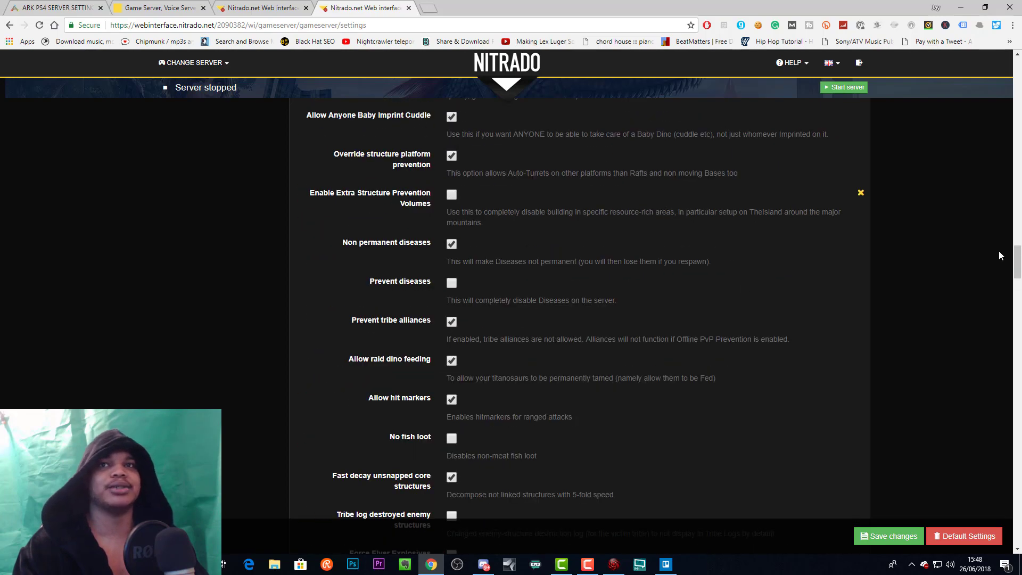
left_click_drag(1018, 259, 1017, 69)
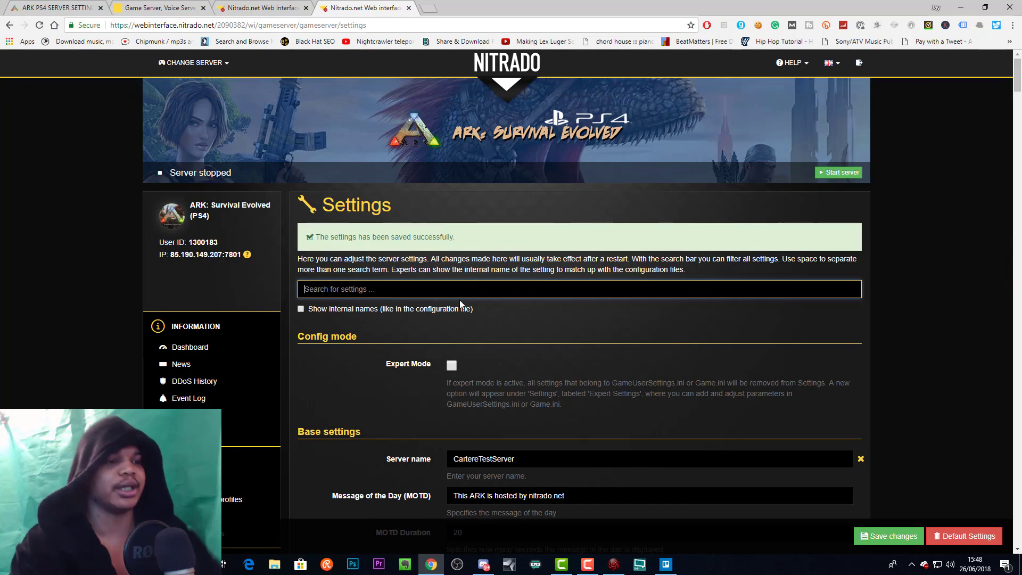
type("xp")
scroll(463, 308, "down", 10)
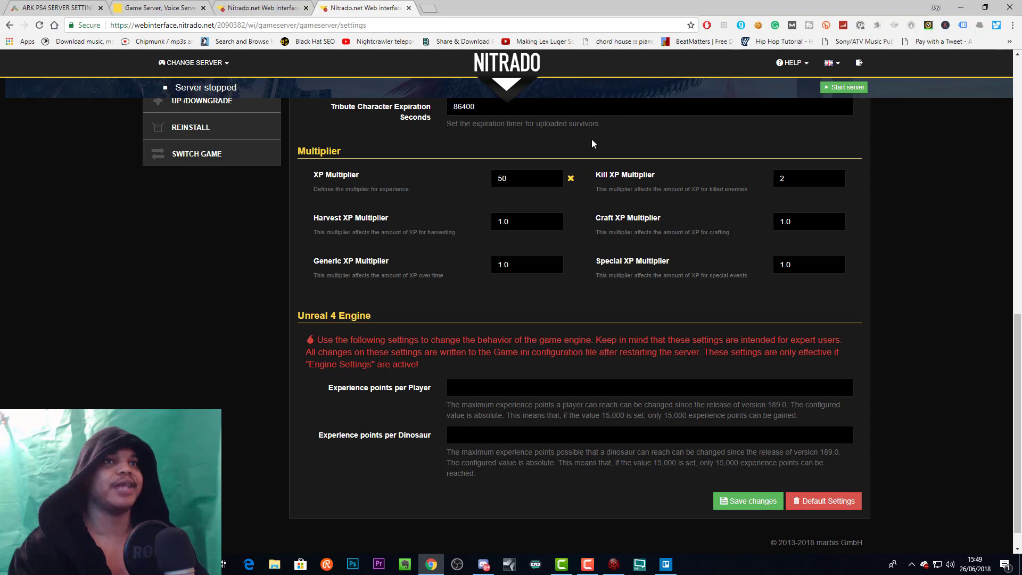
double_click(521, 222)
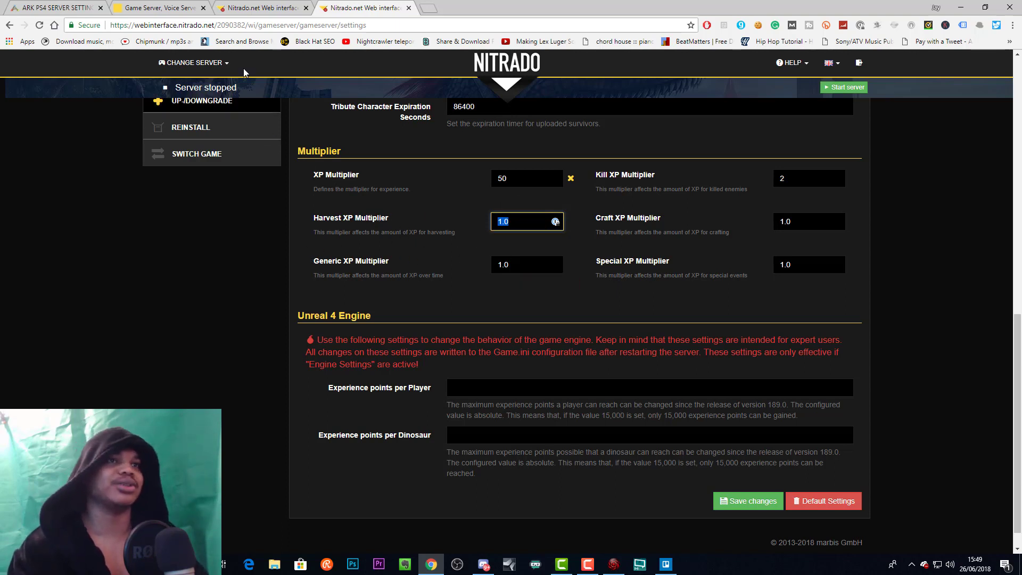
left_click(226, 9)
Step: Choose Game.ini from the expert mode file list and load it into the editor
scroll(417, 319, "down", 15)
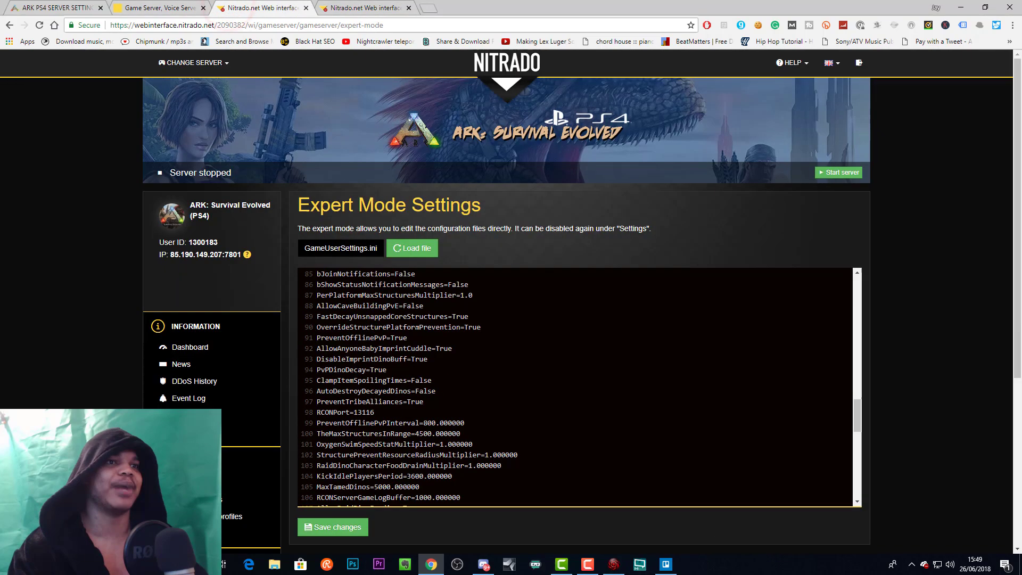
scroll(417, 301, "up", 5)
scroll(417, 319, "up", 6)
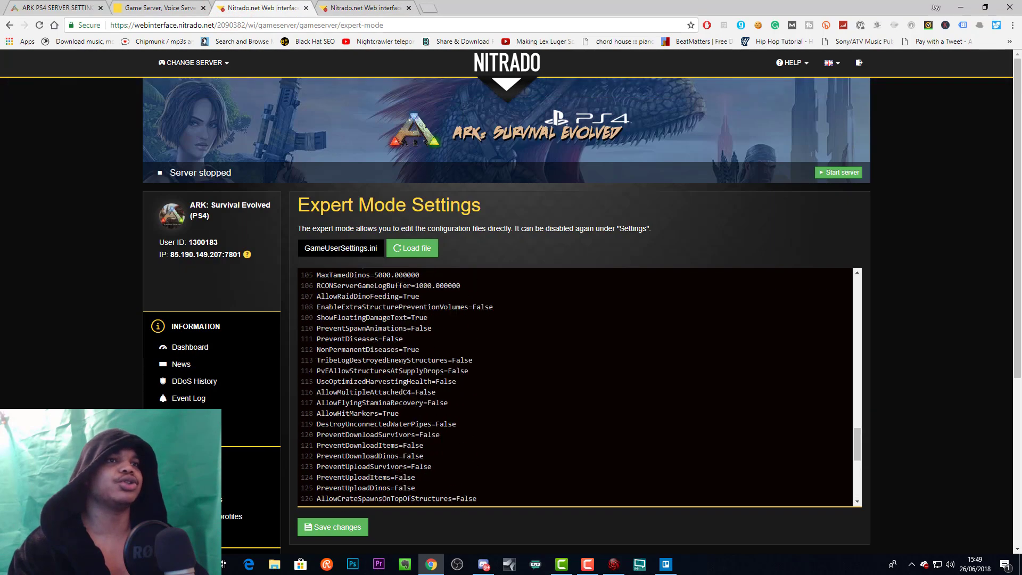
left_click(350, 250)
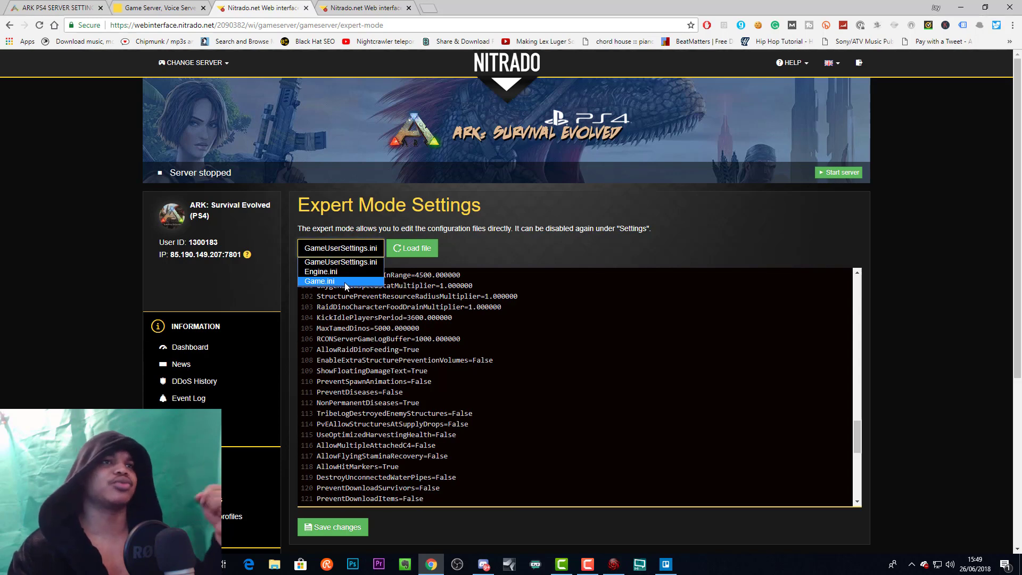
left_click(344, 282)
left_click(411, 248)
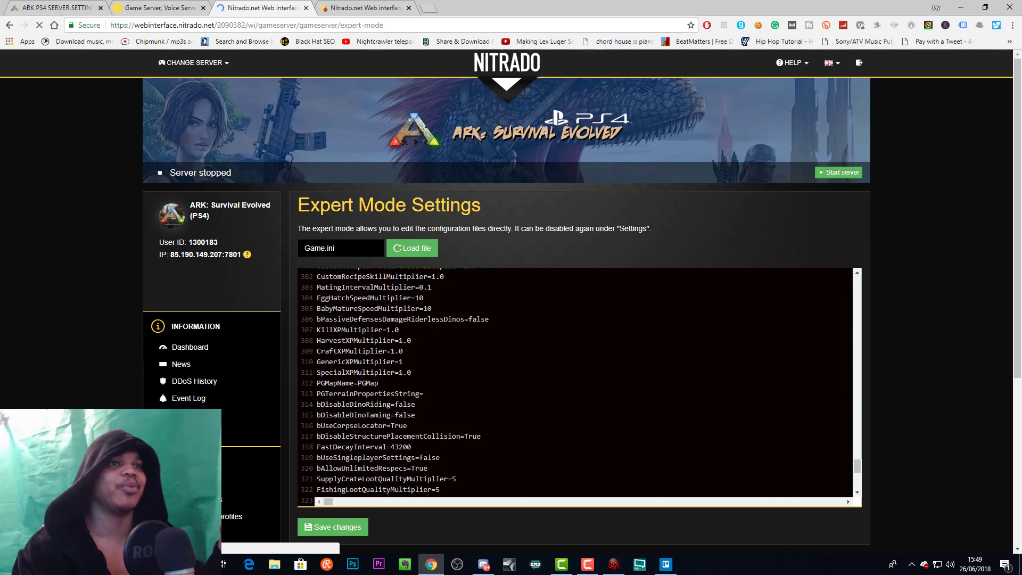
left_click_drag(415, 372, 314, 331)
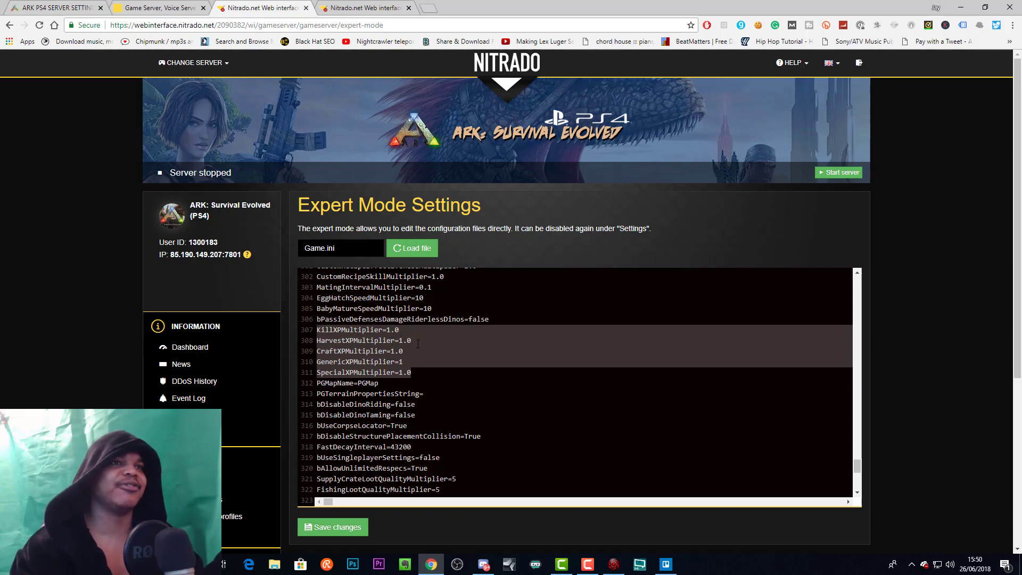
scroll(443, 330, "up", 2)
scroll(575, 383, "up", 2)
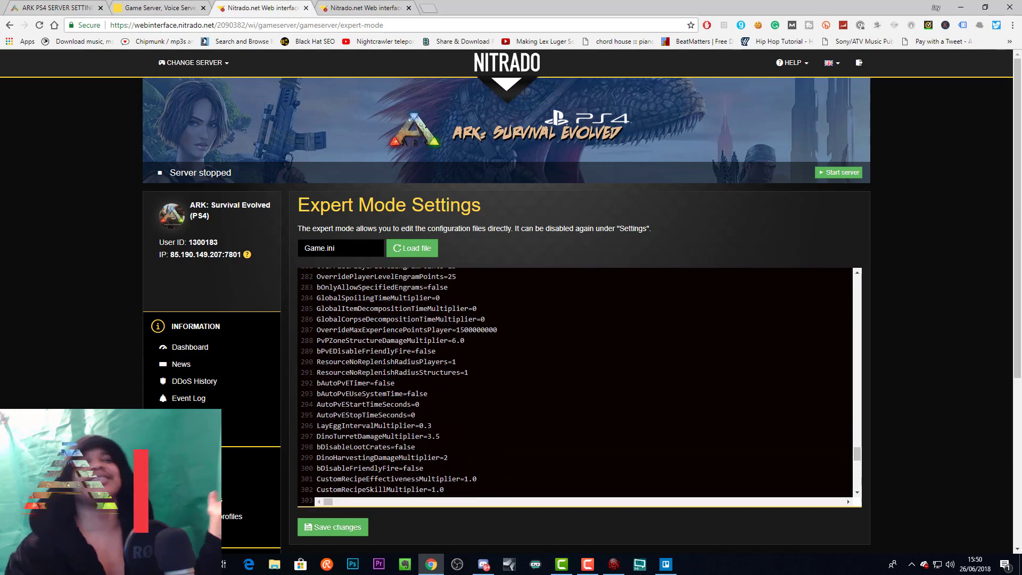
scroll(575, 383, "down", 2)
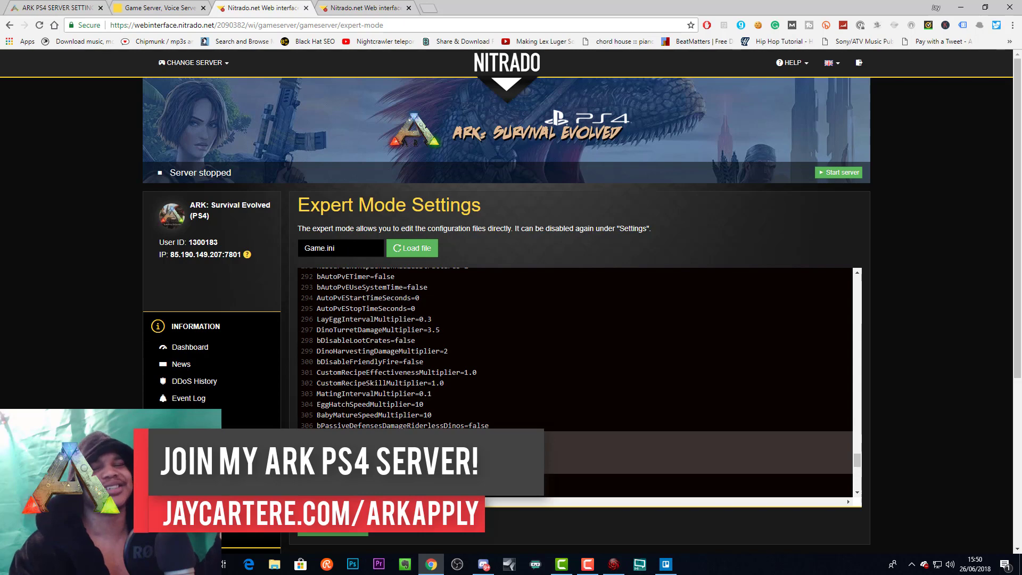
scroll(575, 372, "down", 1)
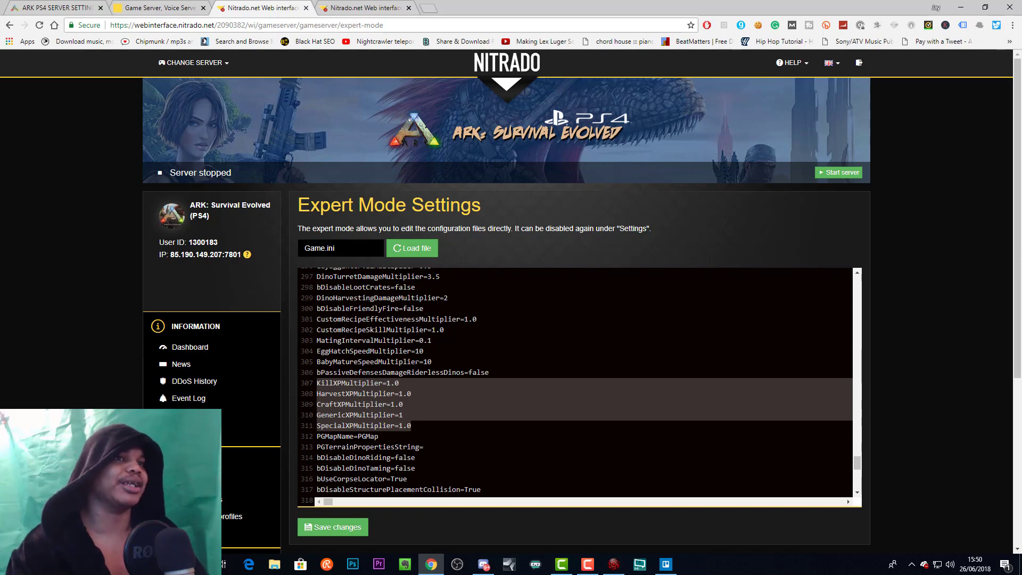
left_click_drag(437, 399, 296, 378)
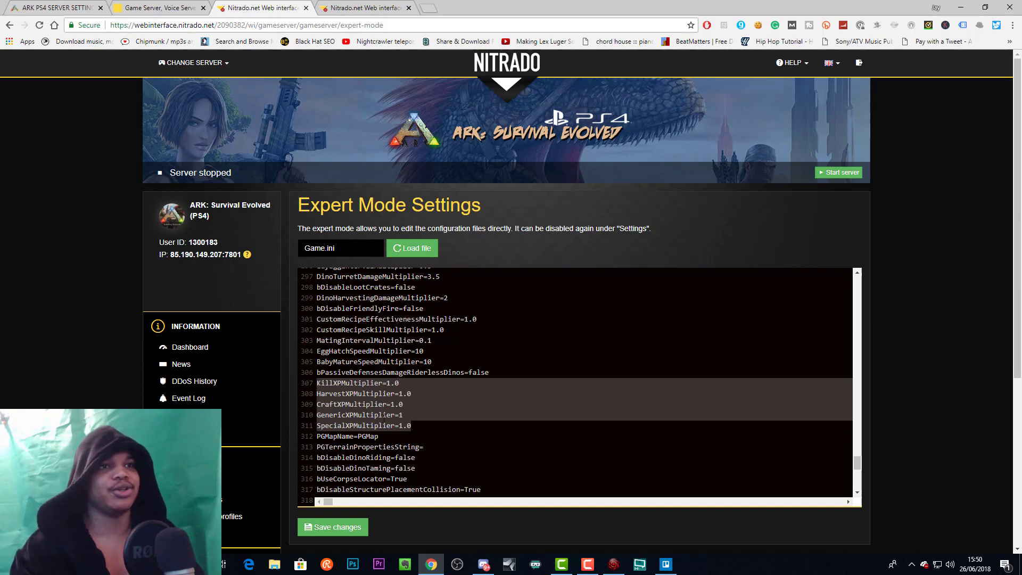
left_click(376, 424)
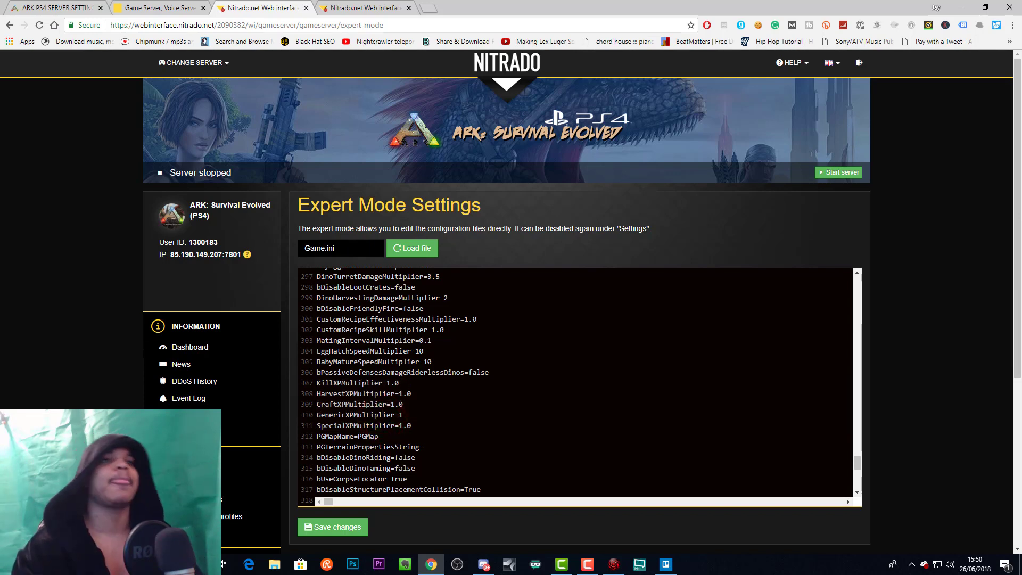
scroll(401, 362, "up", 3)
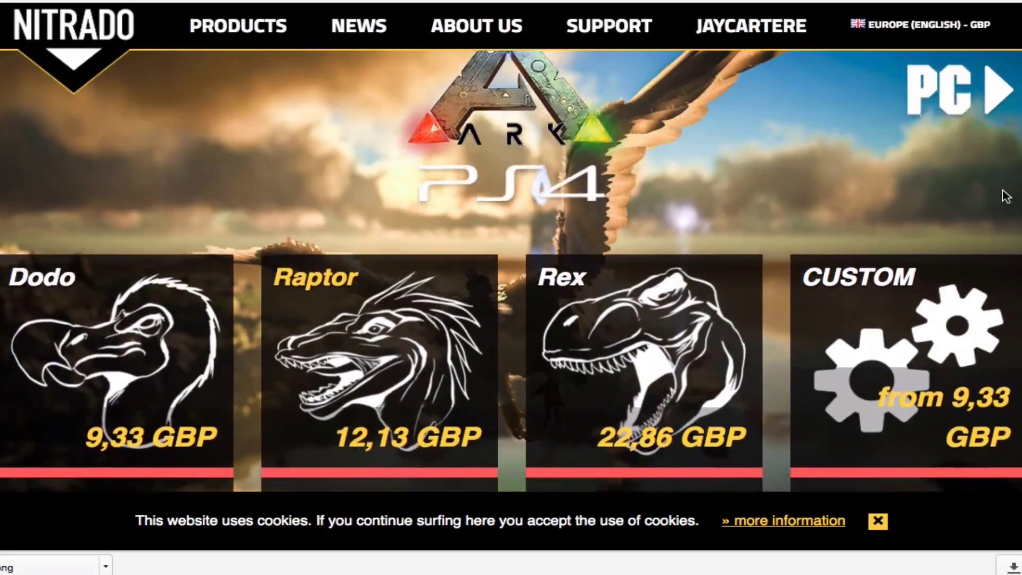
Step: Scroll past the Dodo, Raptor, Rex and Custom plans to the ARK: Survival Evolved description
scroll(1005, 195, "down", 3)
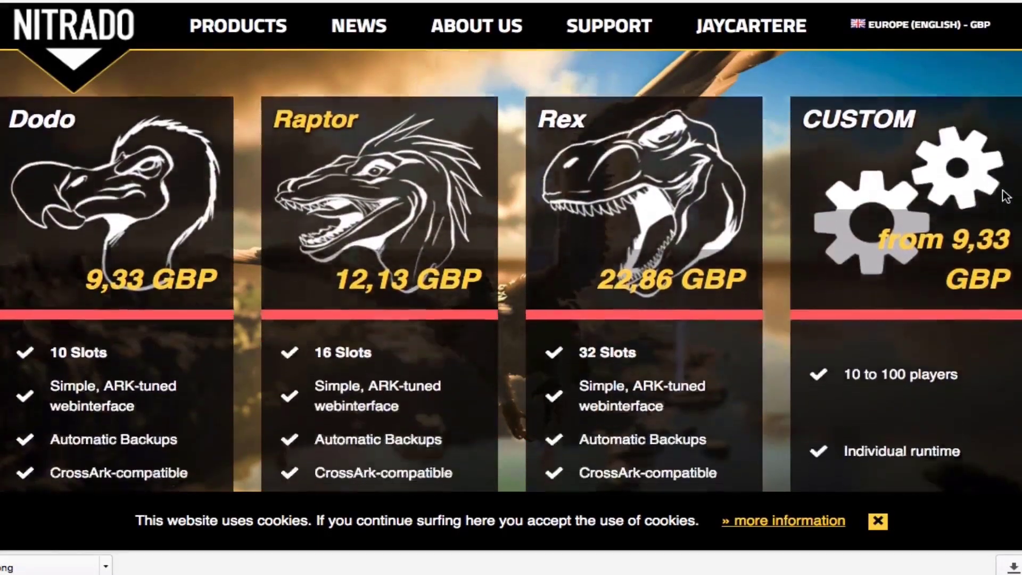
scroll(1004, 194, "down", 2)
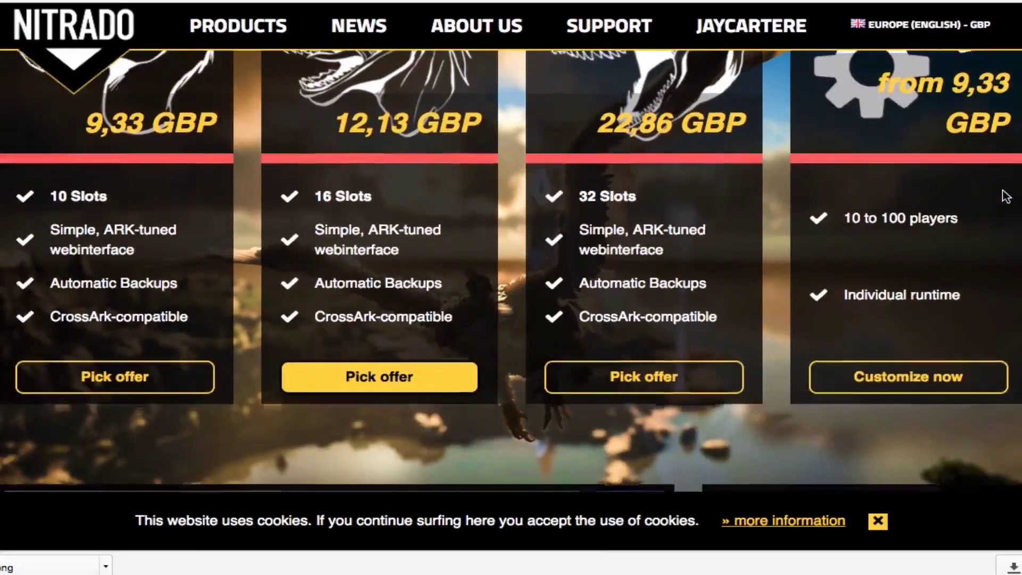
scroll(1004, 196, "down", 4)
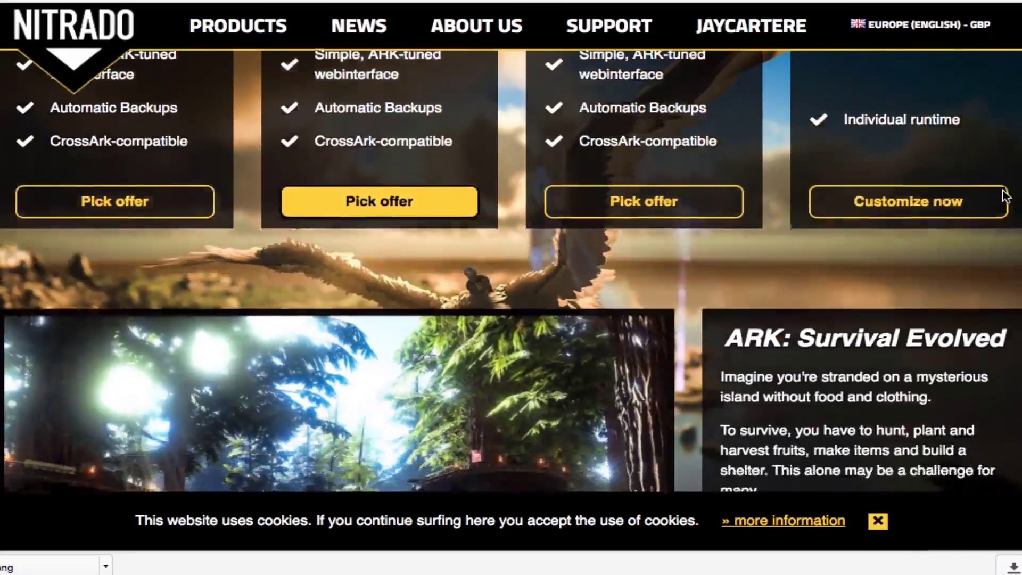
scroll(1005, 196, "down", 2)
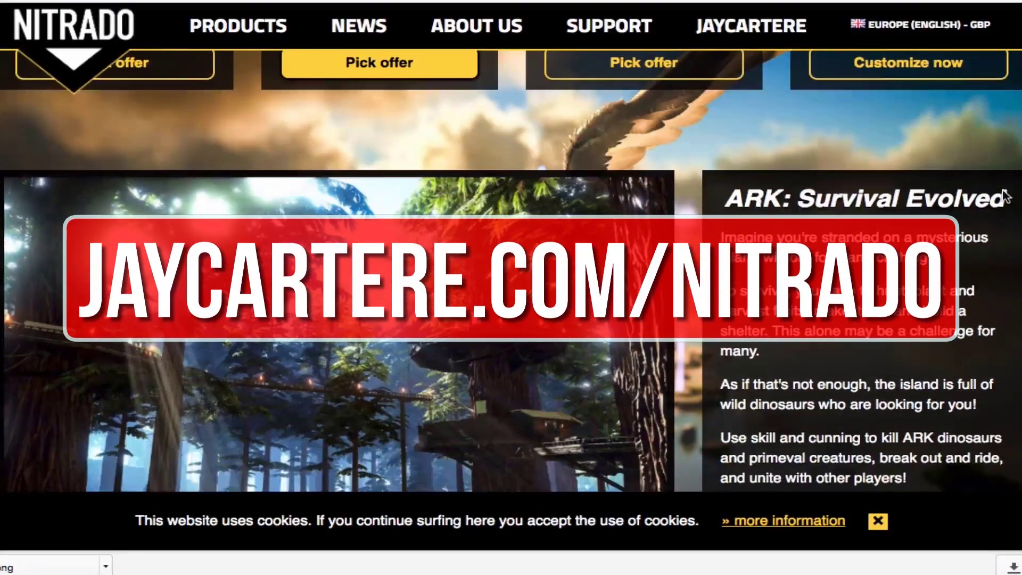
scroll(1004, 196, "down", 1)
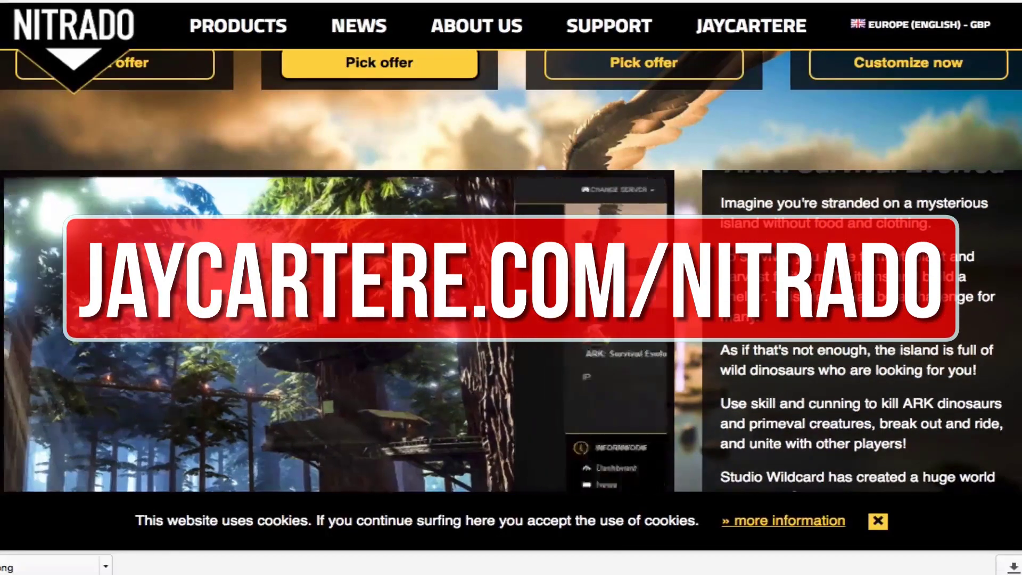
scroll(511, 266, "down", 4)
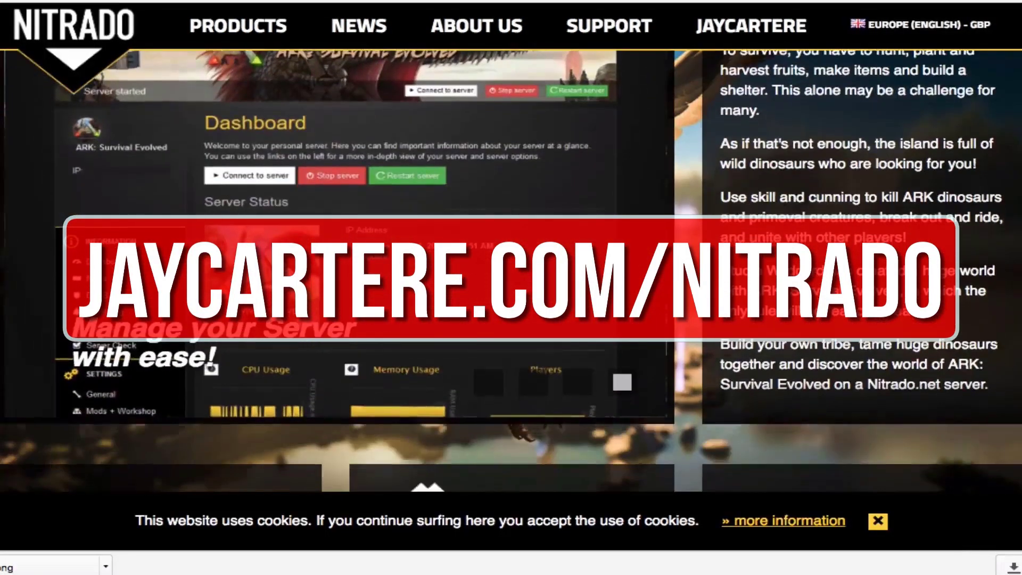